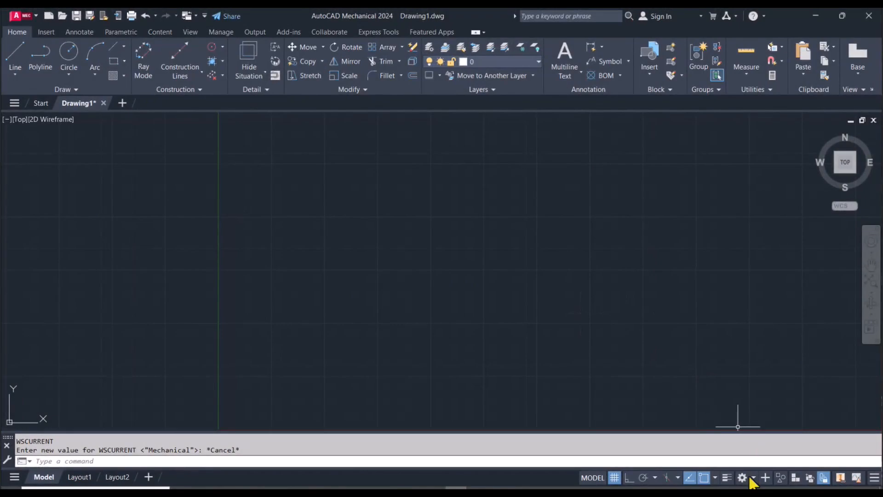
- Switch to the 3D Modeling workspace and dock the floating command line below the drawing area
left_click(749, 479)
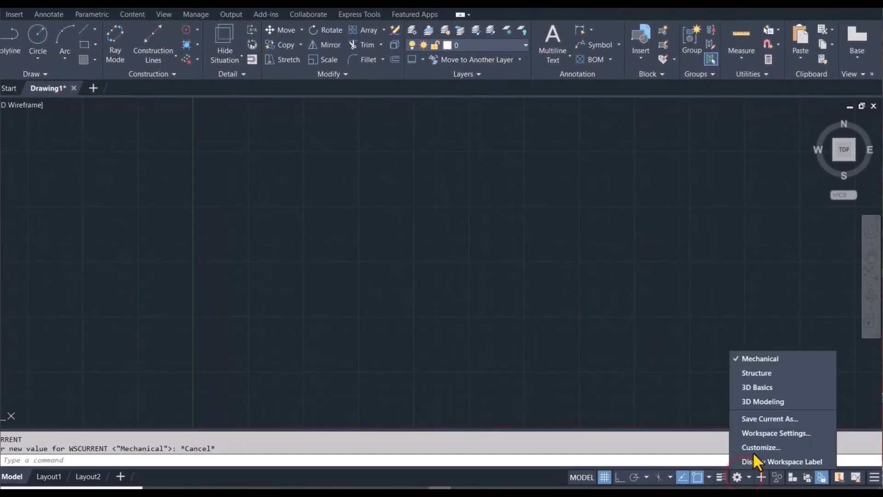
left_click(775, 403)
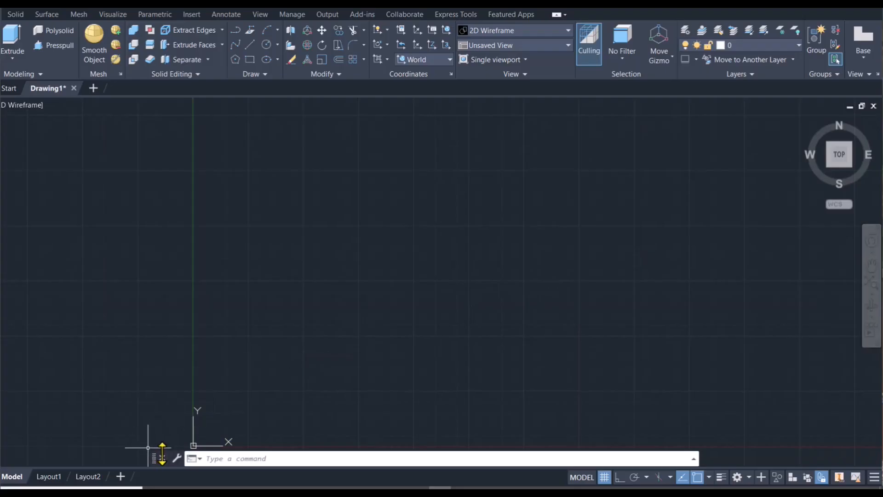
left_click_drag(153, 459, 164, 478)
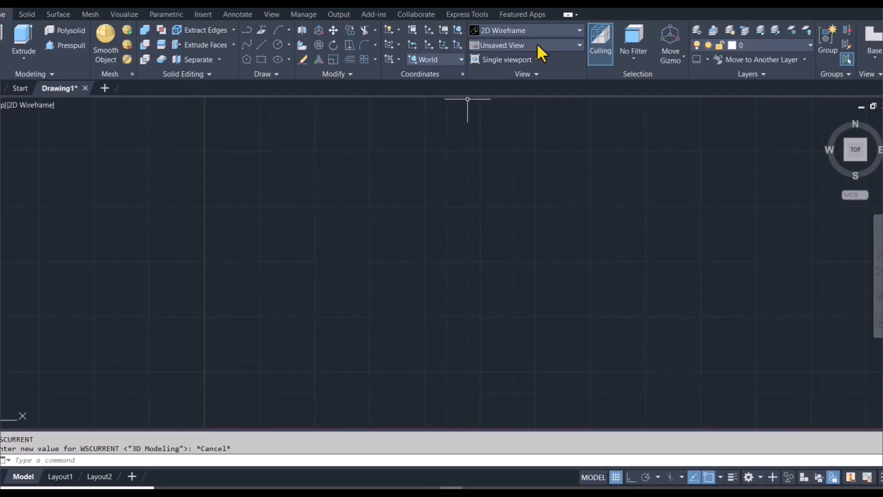
- Set the view to SW Isometric and use UCSICON with the Noorigin option to keep the icon away from the origin
left_click(538, 45)
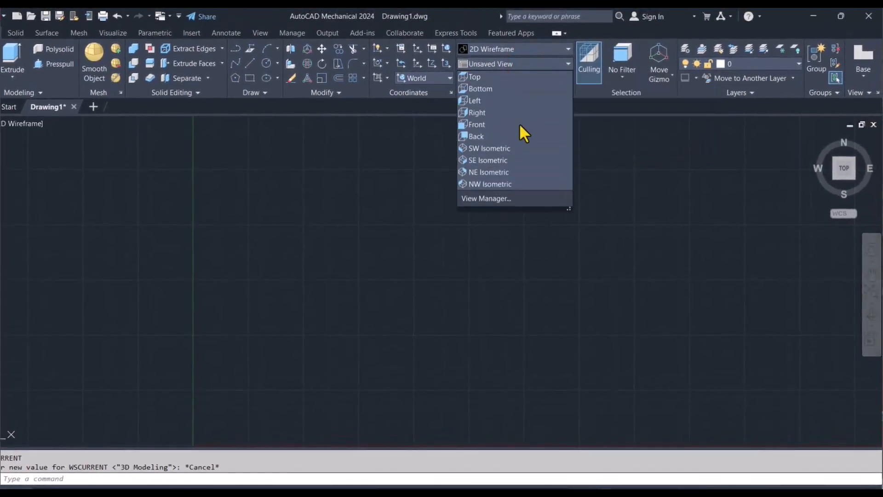
left_click(512, 148)
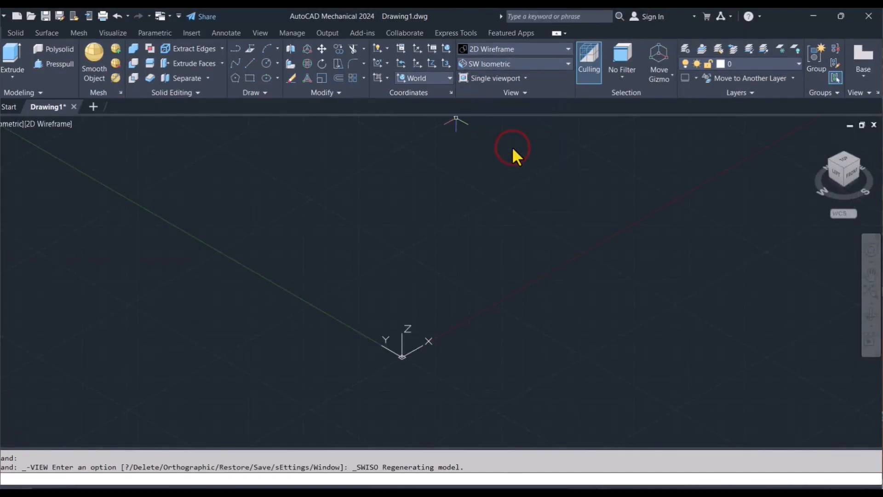
type("UCS")
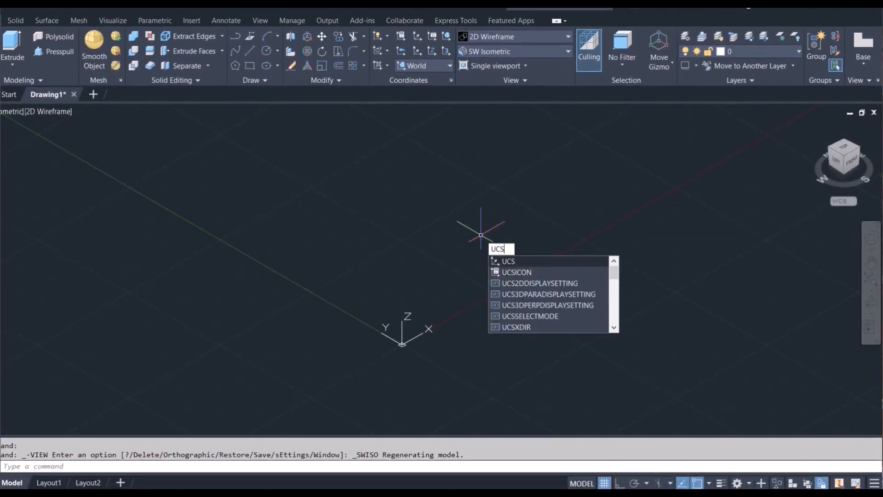
key("Down")
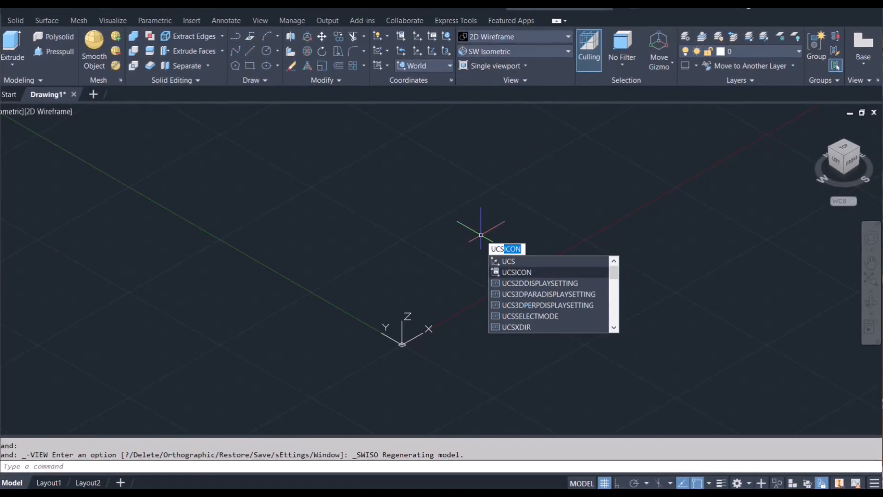
key("Return")
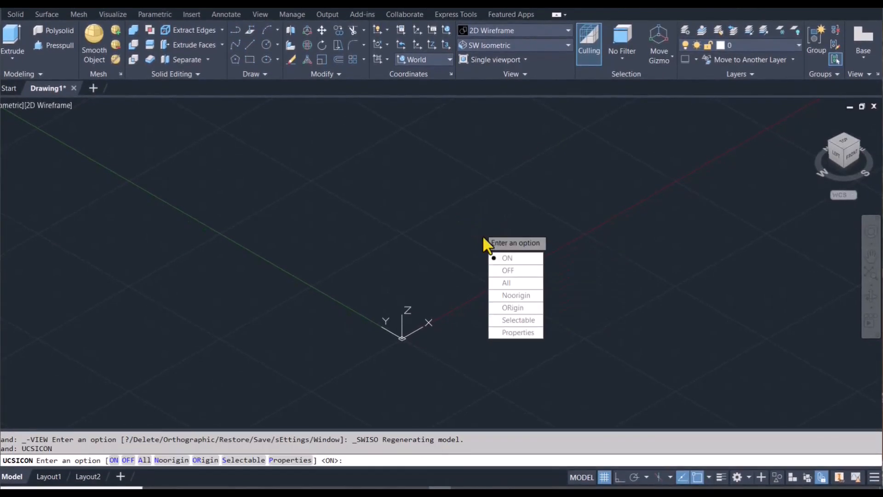
left_click(506, 292)
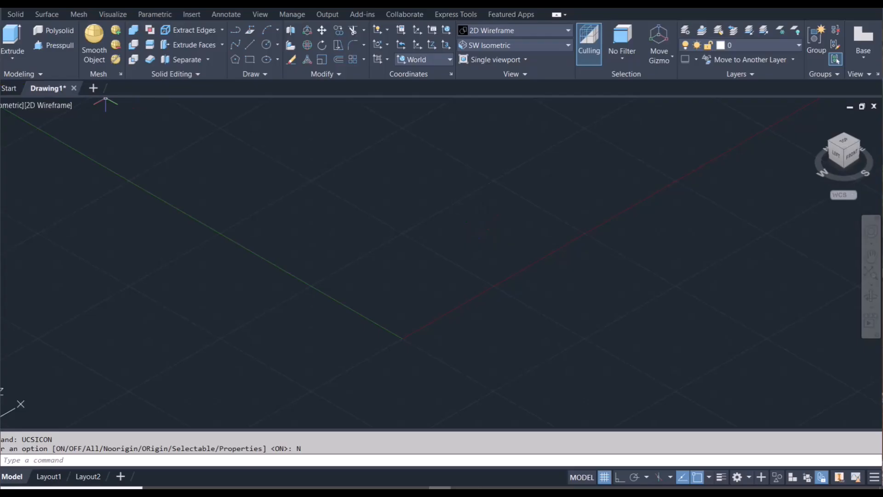
- Begin a solid box with its first corner at the origin 0,0
left_click(17, 79)
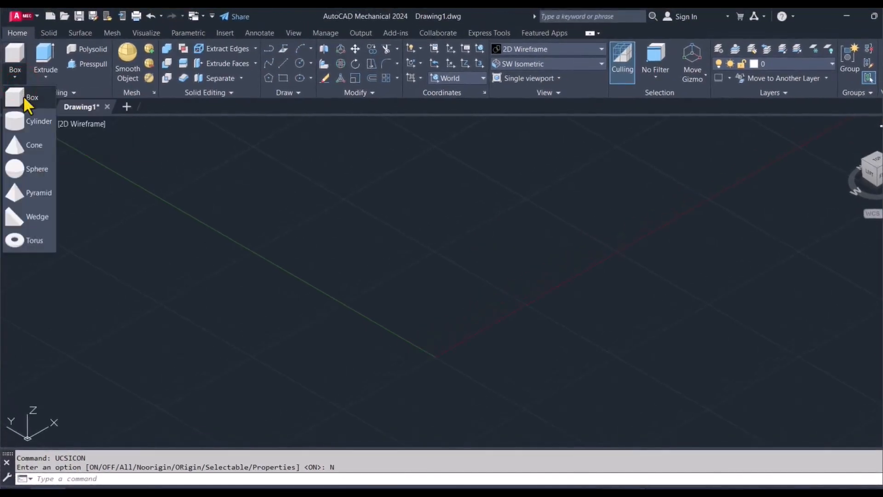
left_click(24, 96)
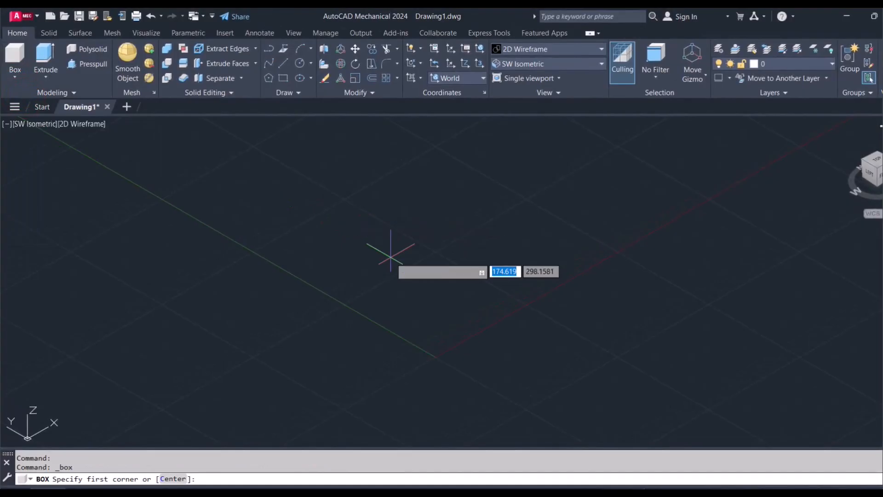
type("0")
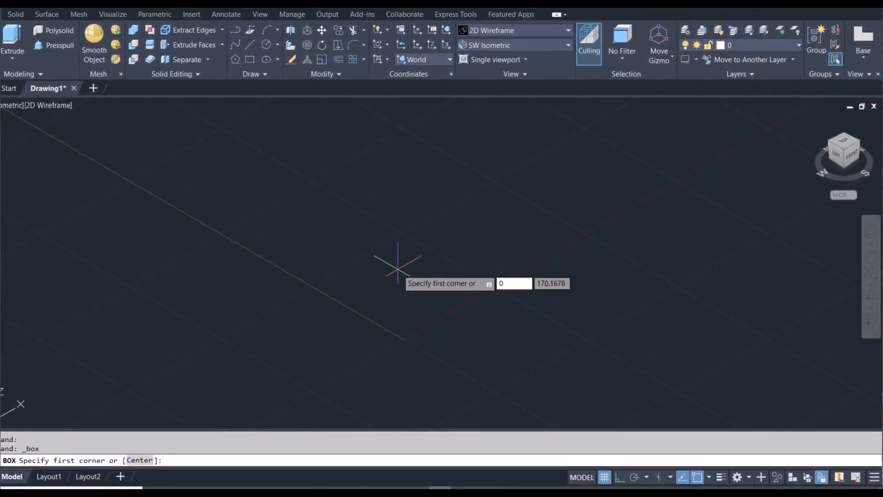
key("Tab")
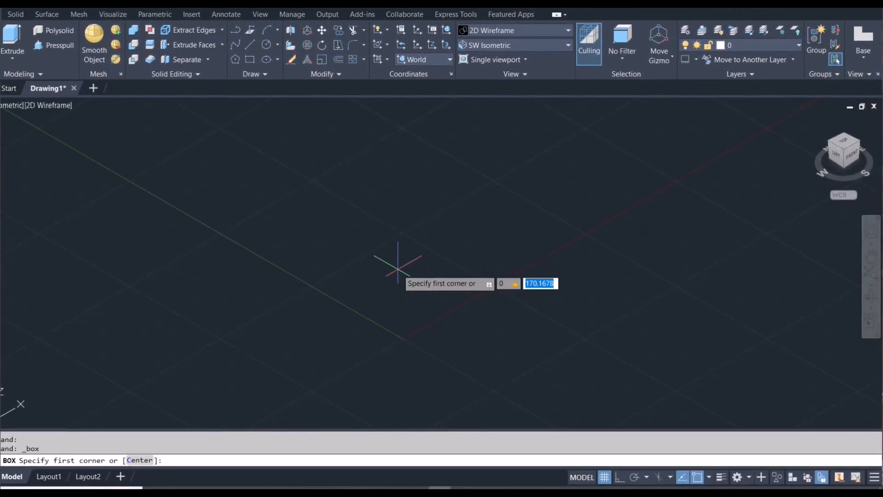
type("0")
key("Return")
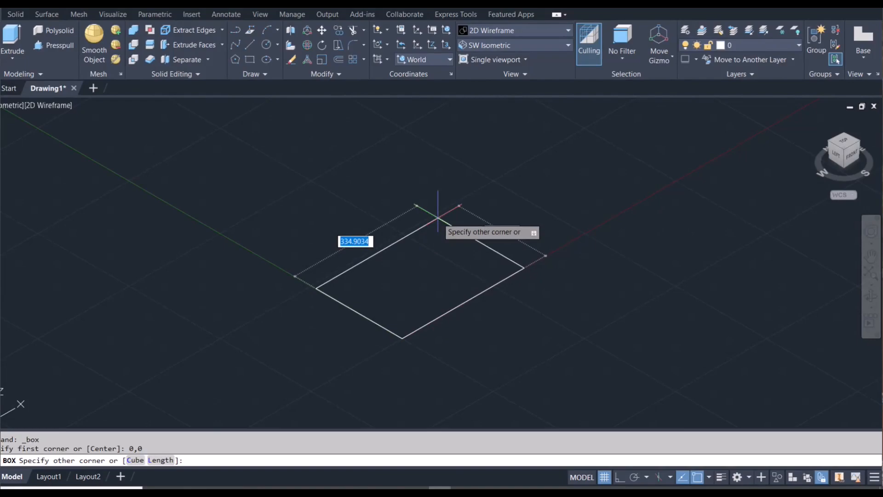
- Size the box's base 80 along X and 50 along Y
type("80")
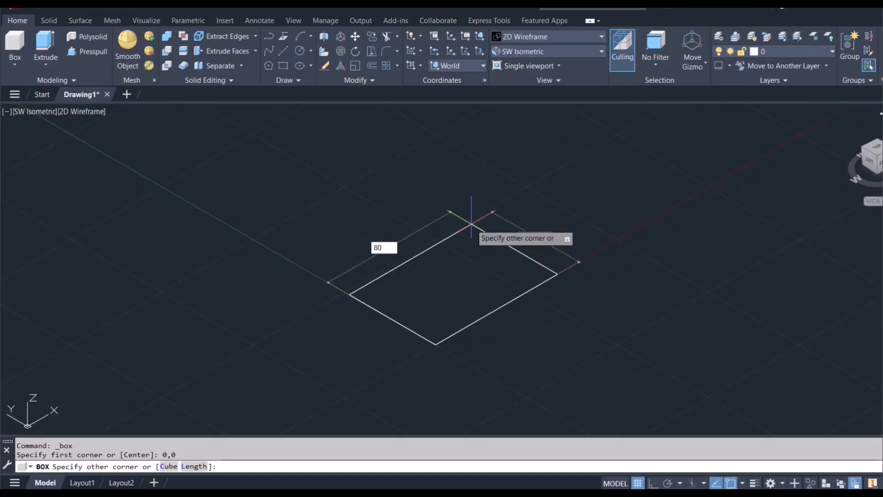
key("Tab")
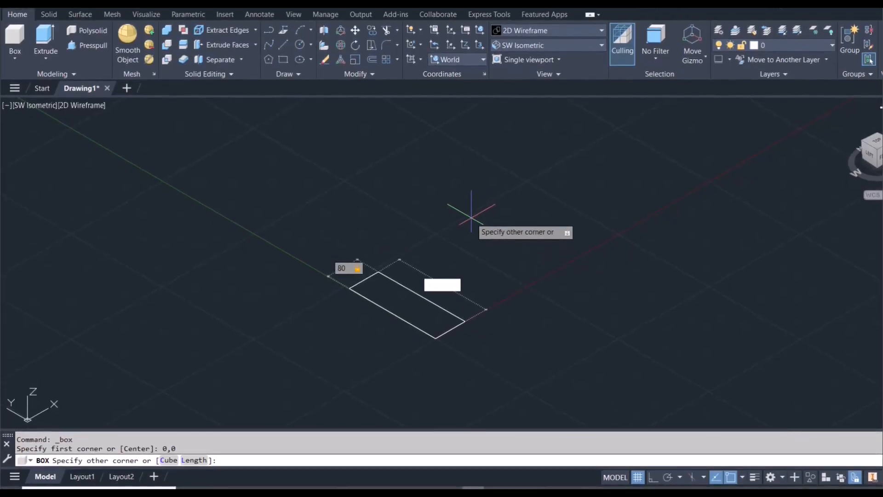
type("50")
key("Tab")
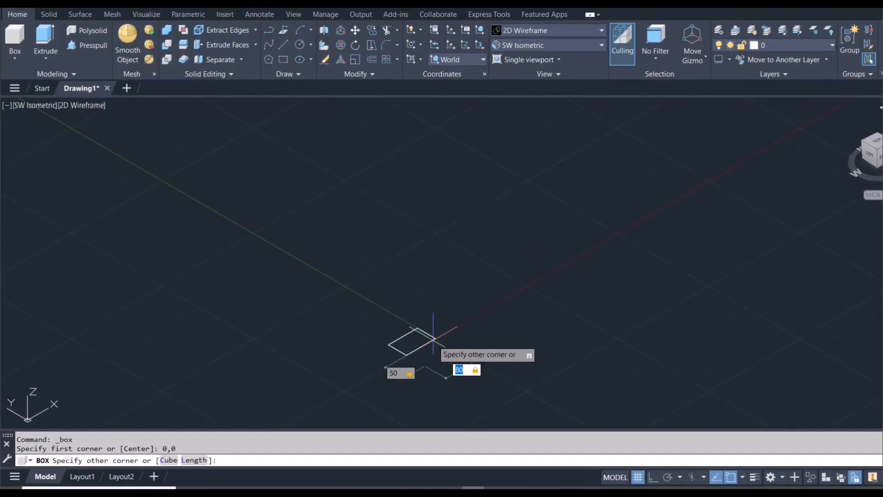
scroll(454, 307, "up", 8)
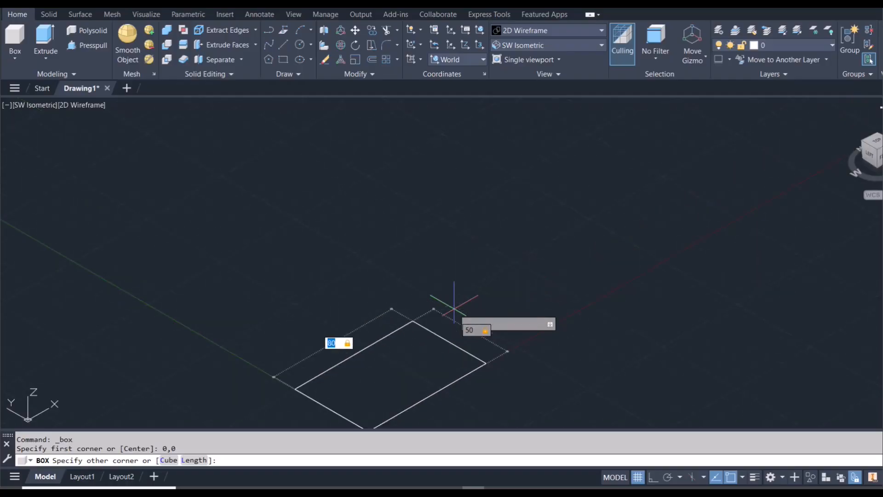
right_click(453, 308)
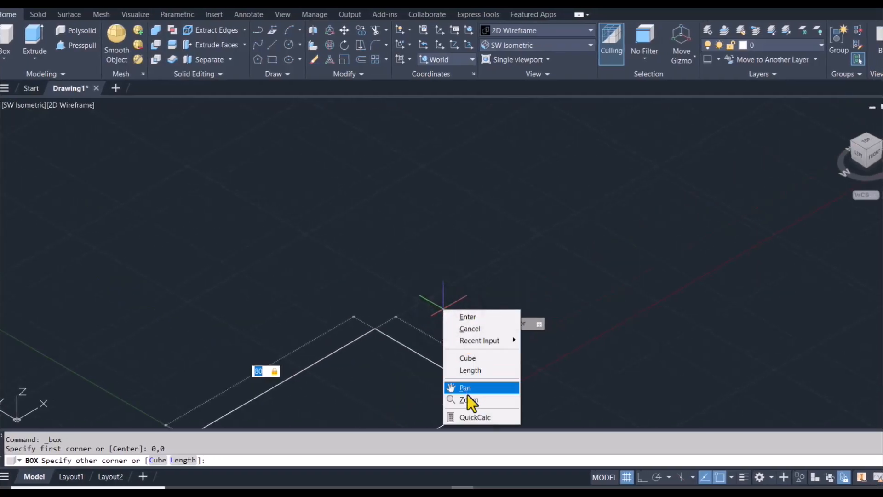
left_click(465, 387)
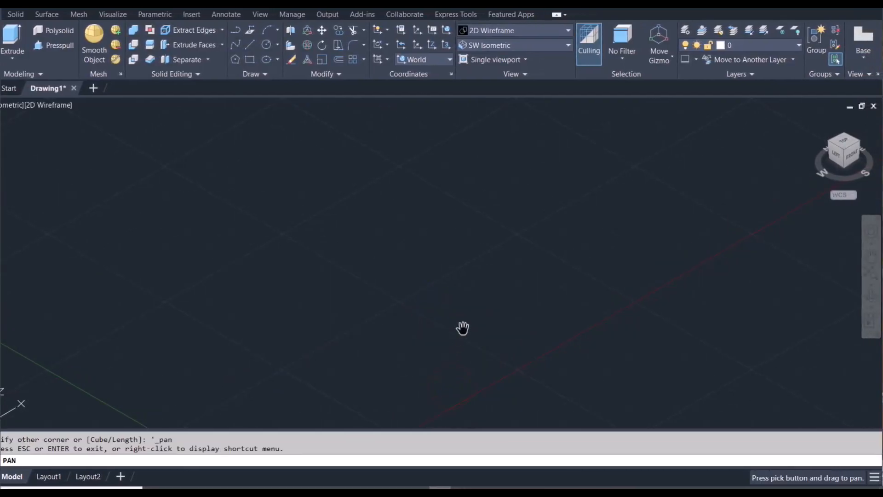
mouse_move(463, 328)
left_mouse_down()
mouse_move(544, 222)
mouse_move(530, 191)
left_mouse_up()
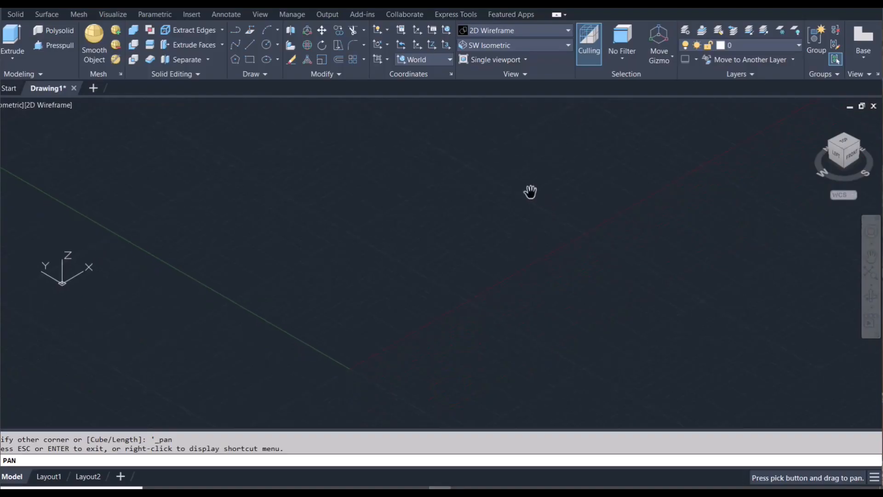
key("Escape")
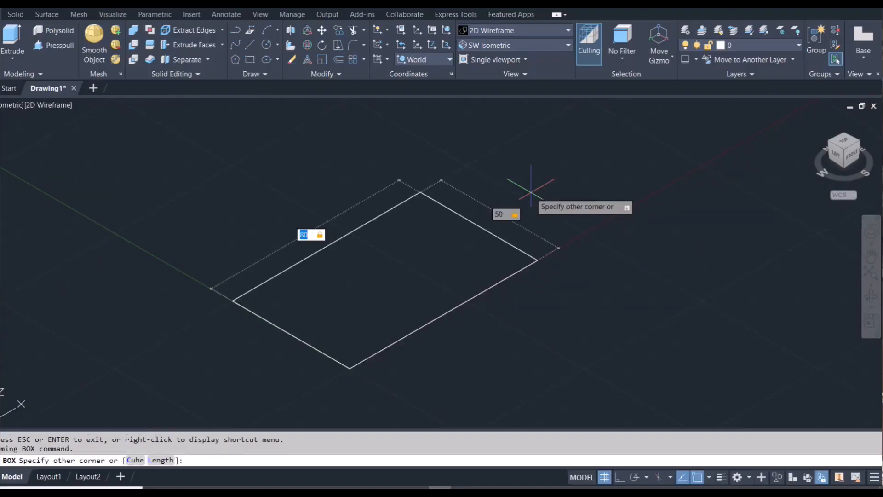
key("Return")
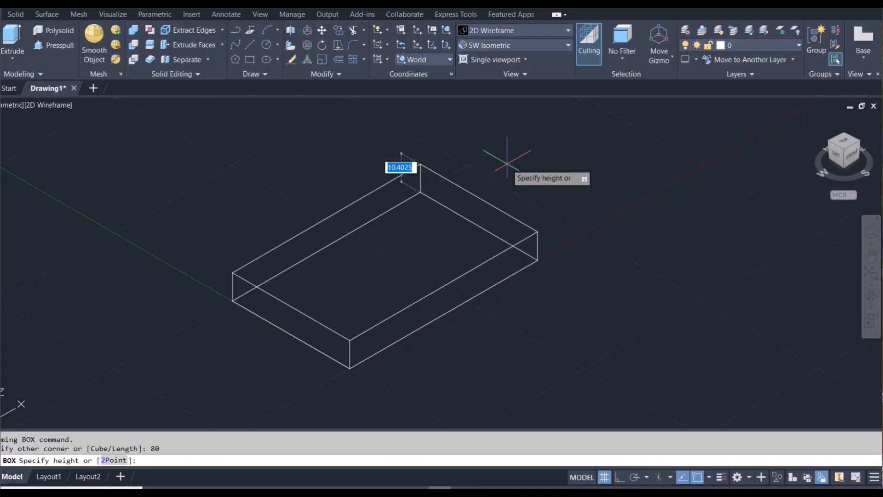
- Give the box a height of 10 and display the model in the Conceptual visual style
type("10")
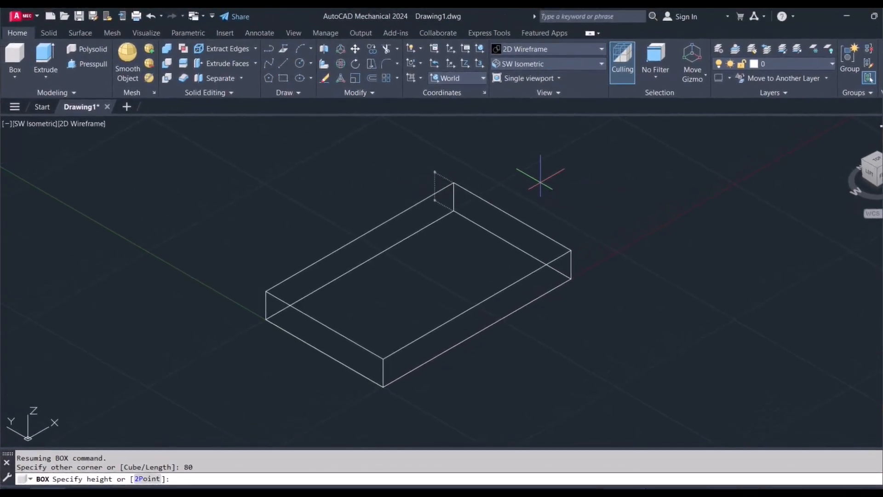
key("Return")
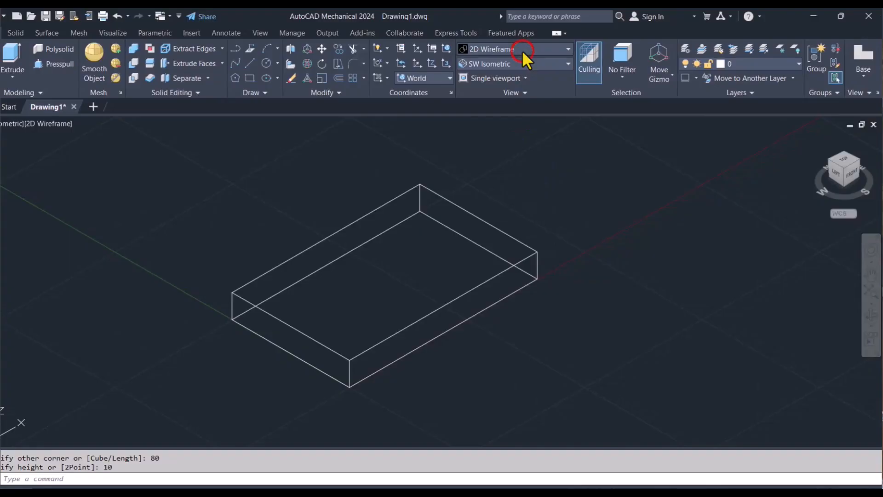
left_click(522, 50)
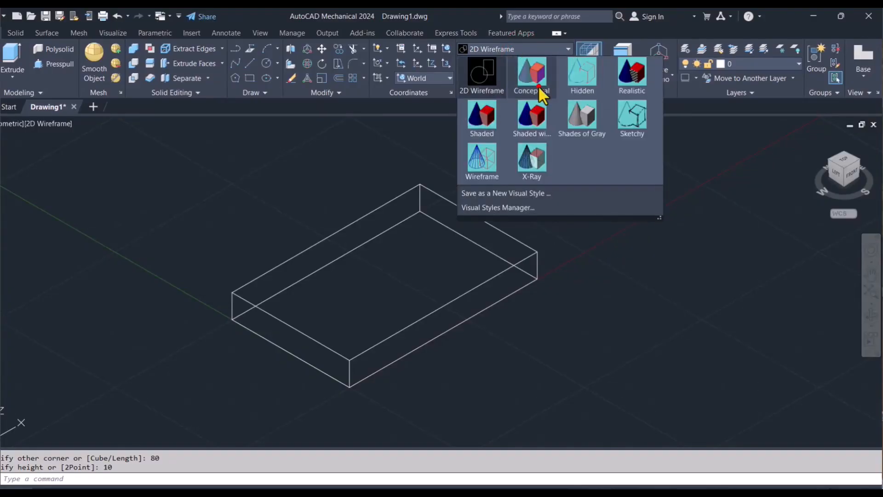
left_click(539, 86)
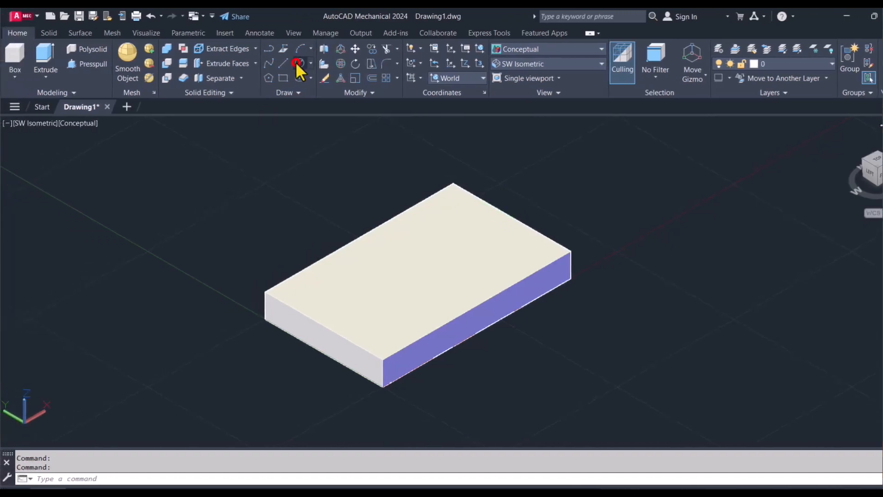
- Draw a circle of radius 15 on the box's upper face, centred 25 inward from the midpoint of the far short edge
left_click(299, 63)
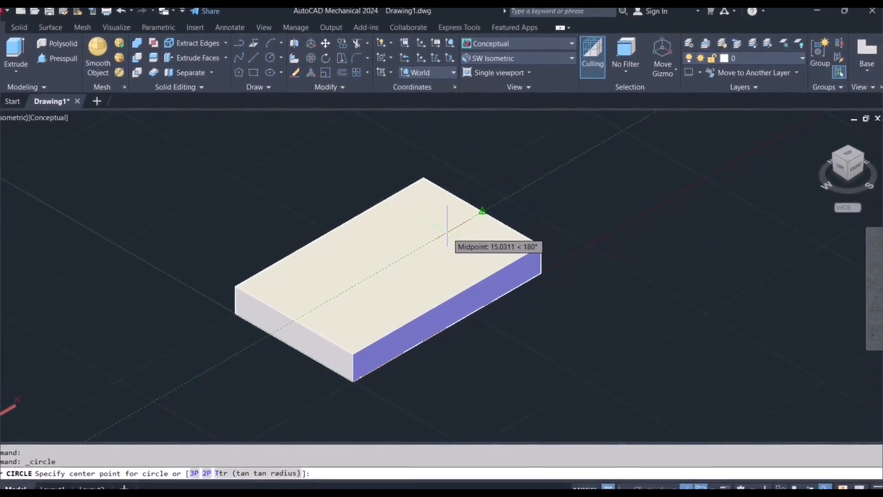
type("25")
key("Return")
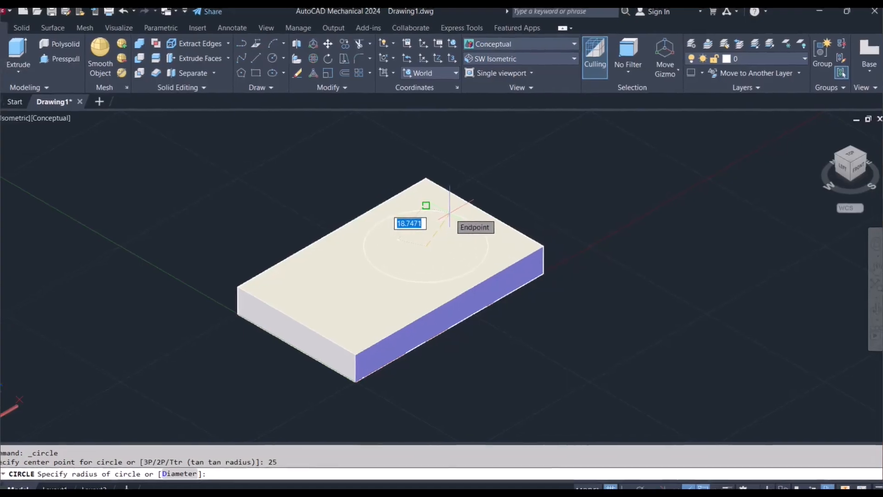
type("15")
key("Return")
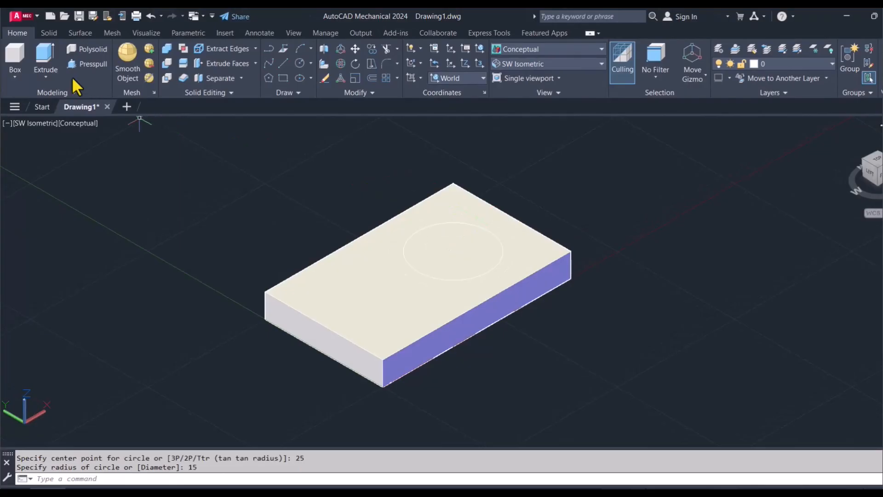
- Presspull the circular area on the box's upper face upward by 40 to form a cylinder
left_click(89, 63)
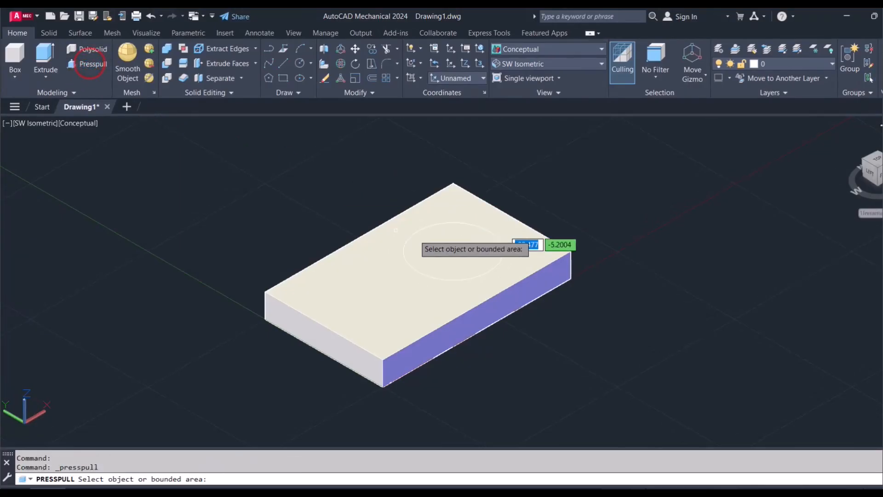
left_click(444, 246)
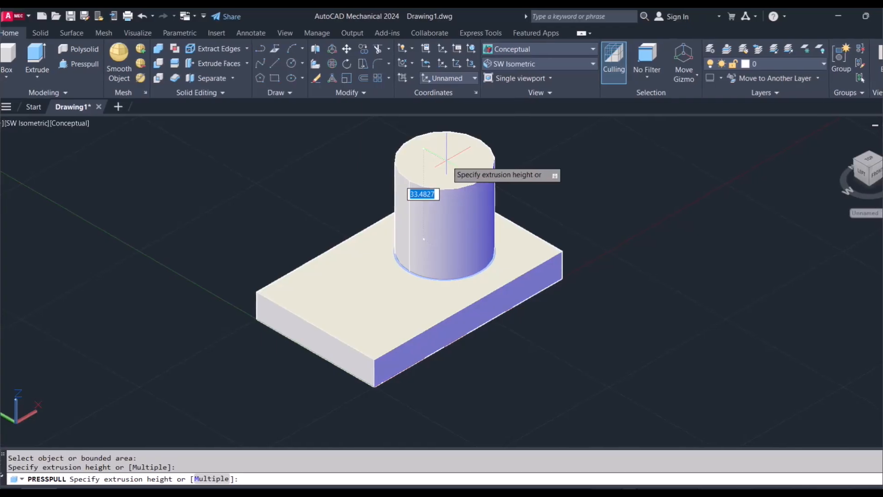
type("40")
key("Return")
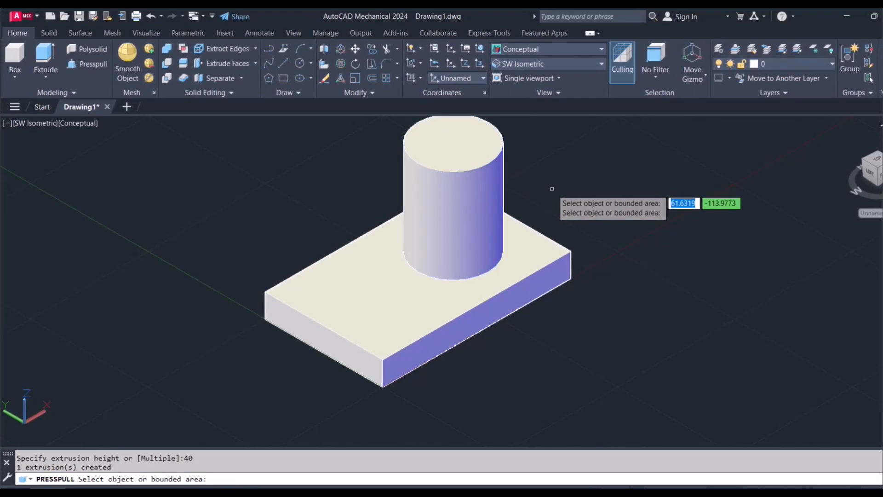
key("Return")
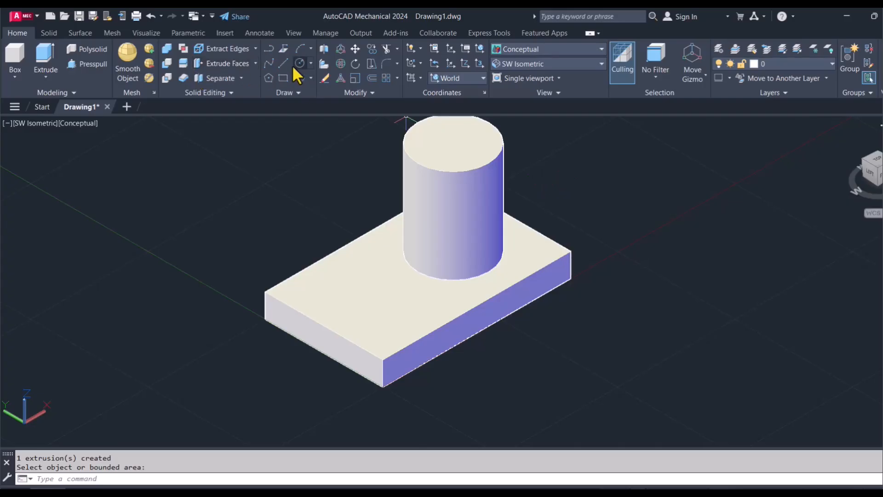
- Set the coordinate system to Front and, with Ortho on, draw a 40-long line along X beside the base plate
left_click(440, 79)
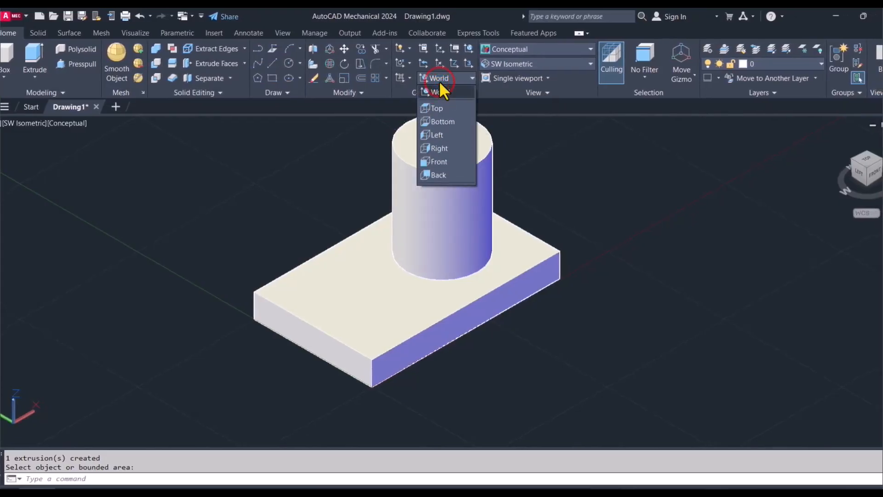
left_click(443, 160)
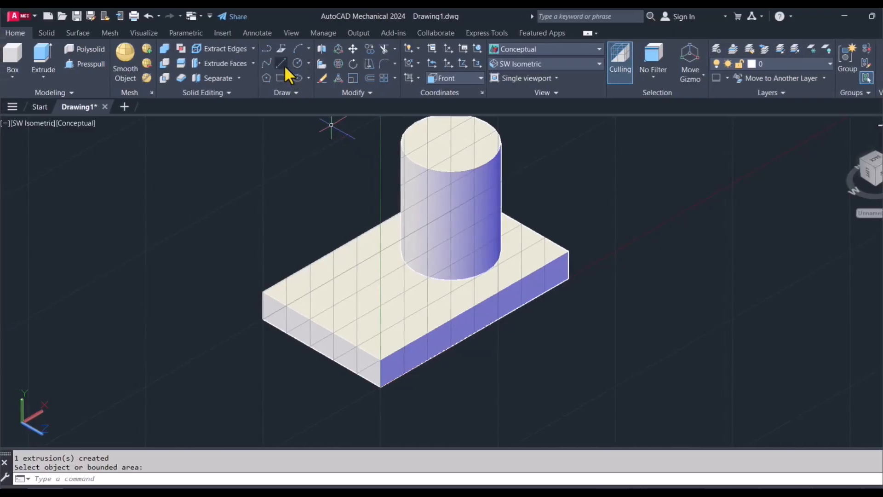
left_click(274, 64)
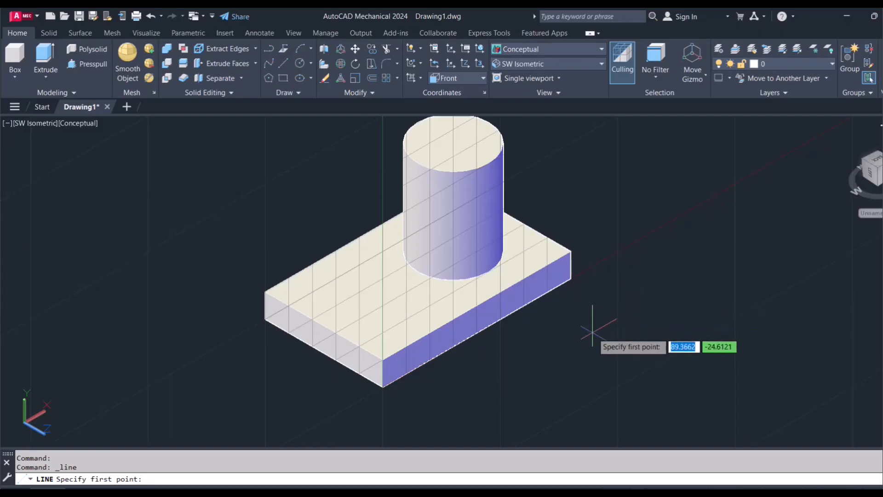
left_click(592, 333)
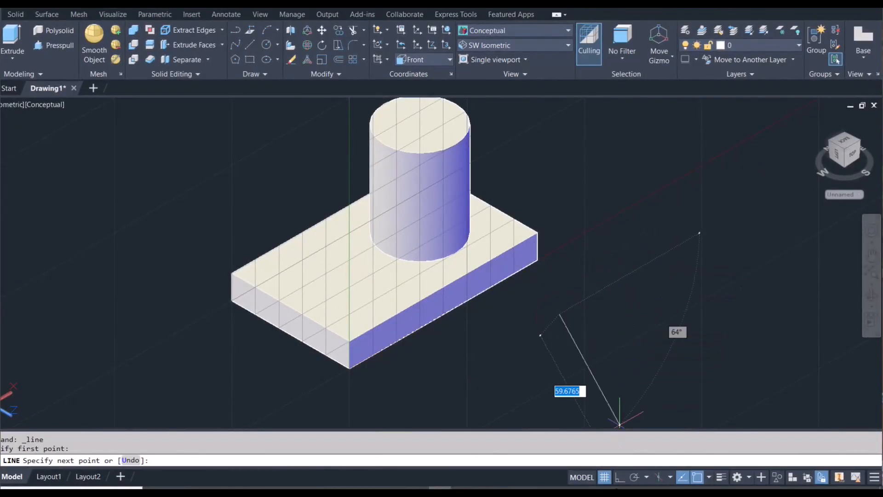
left_click(619, 477)
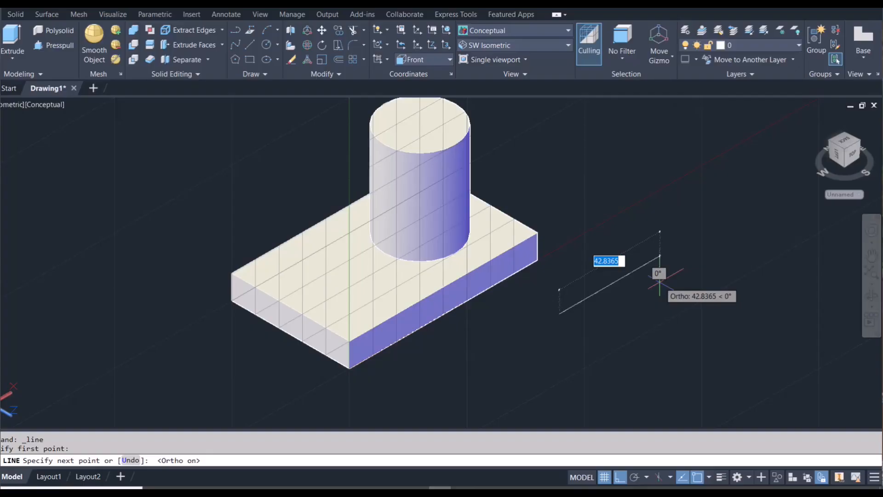
type("40")
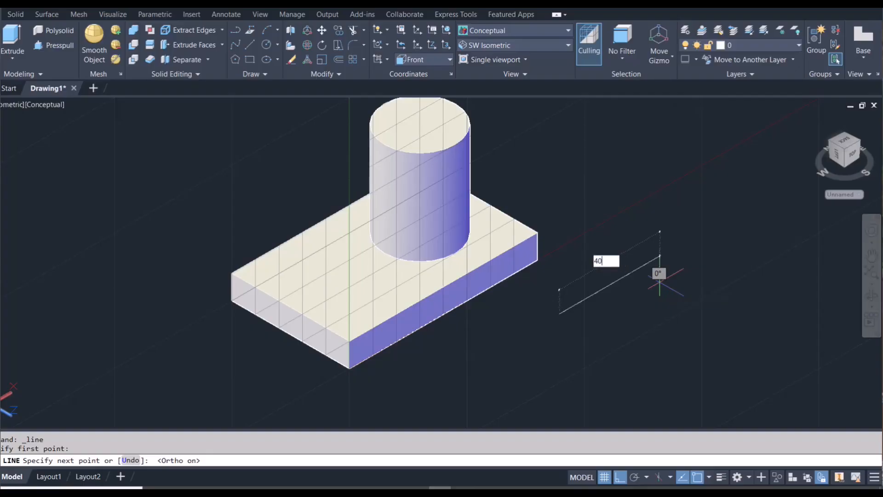
key("Return")
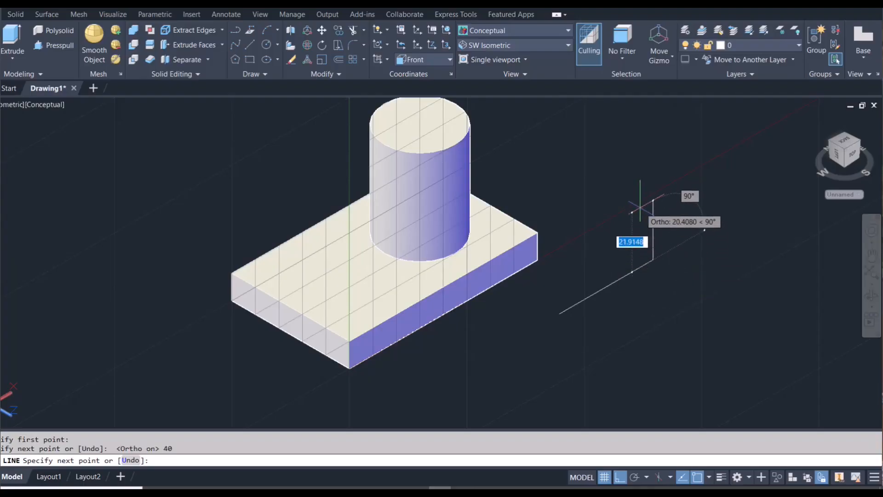
- Continue with a 40-long vertical line upward and close the shape back to the start point as a right triangle
type("4")
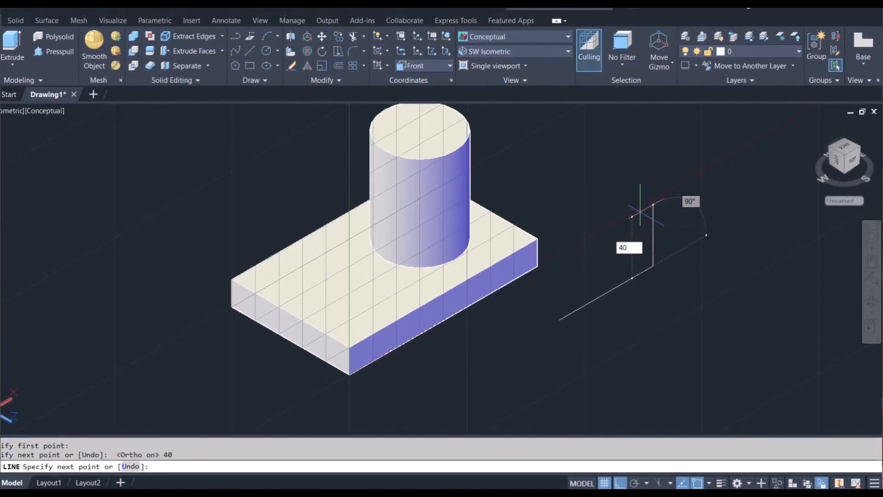
type("0")
key("Return")
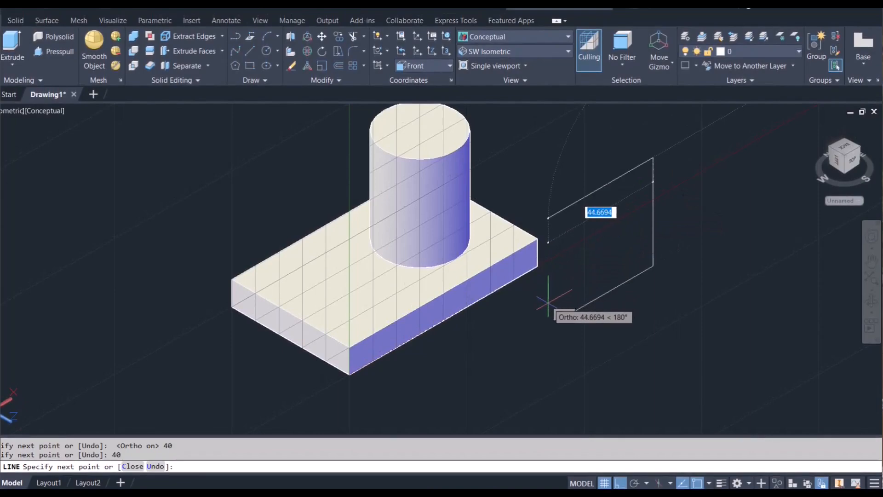
left_click(559, 320)
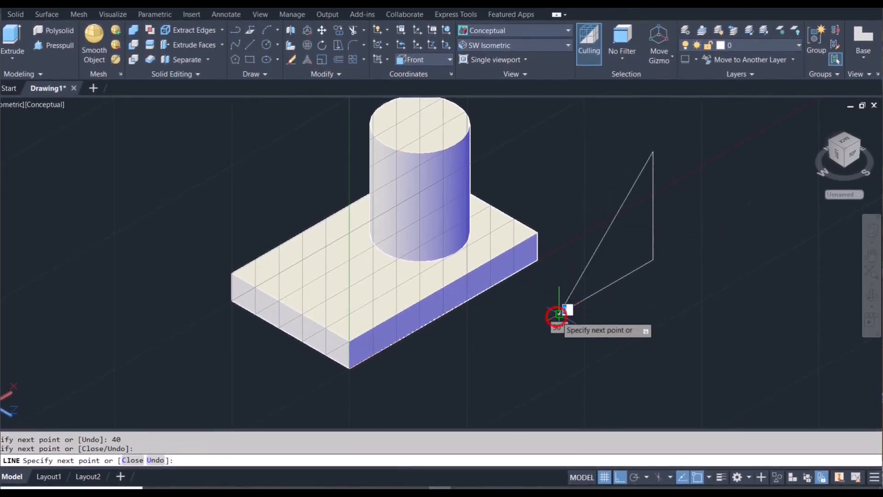
key("Escape")
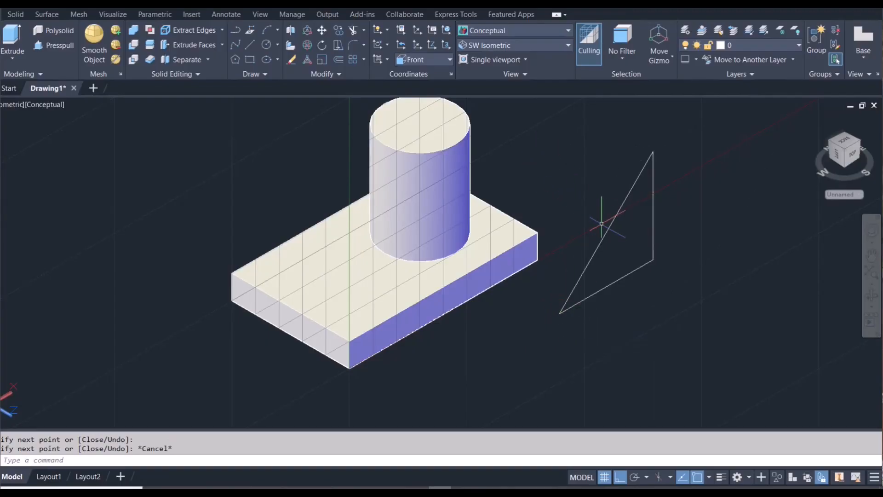
- Join the triangle's three lines into a single polyline
left_click(607, 249)
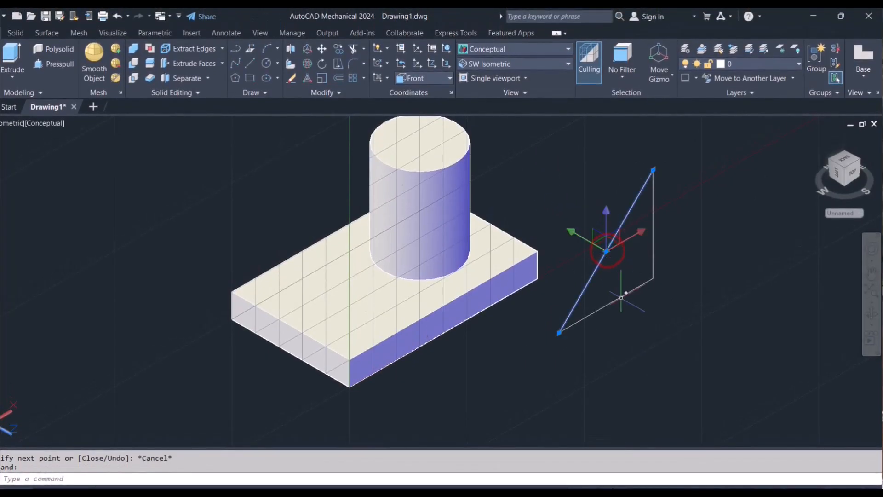
left_click(621, 283)
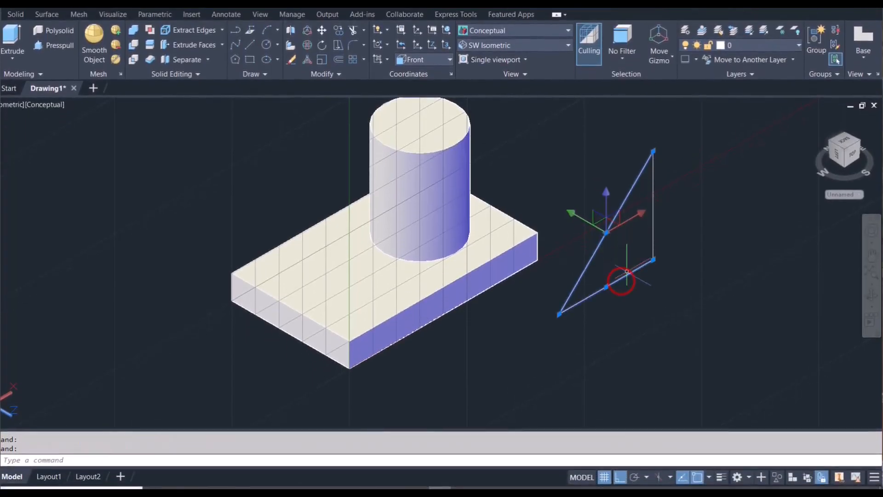
left_click(653, 245)
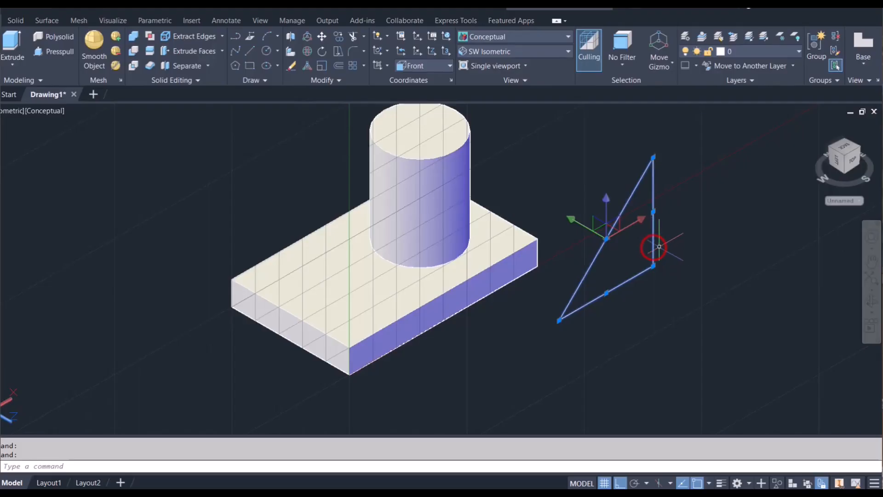
left_click(346, 83)
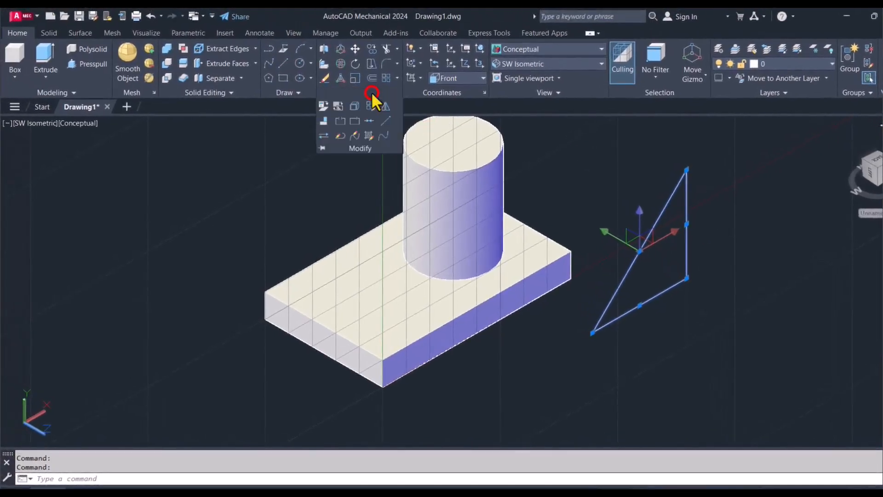
left_click(369, 122)
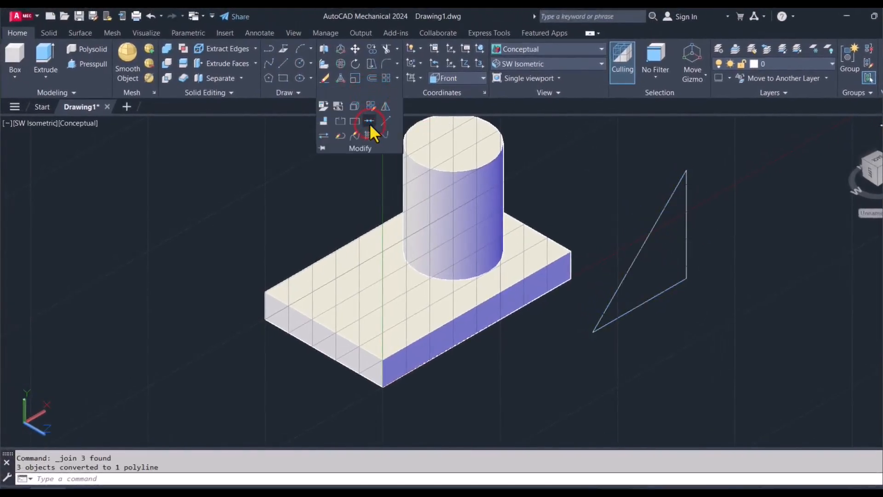
- Extrude the triangular profile by 10 into a solid wedge
left_click(43, 50)
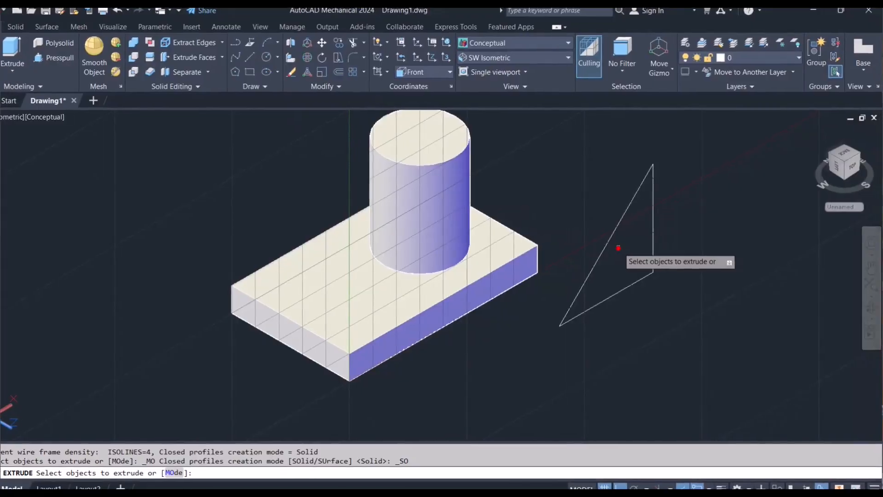
left_click(652, 253)
left_click(610, 238)
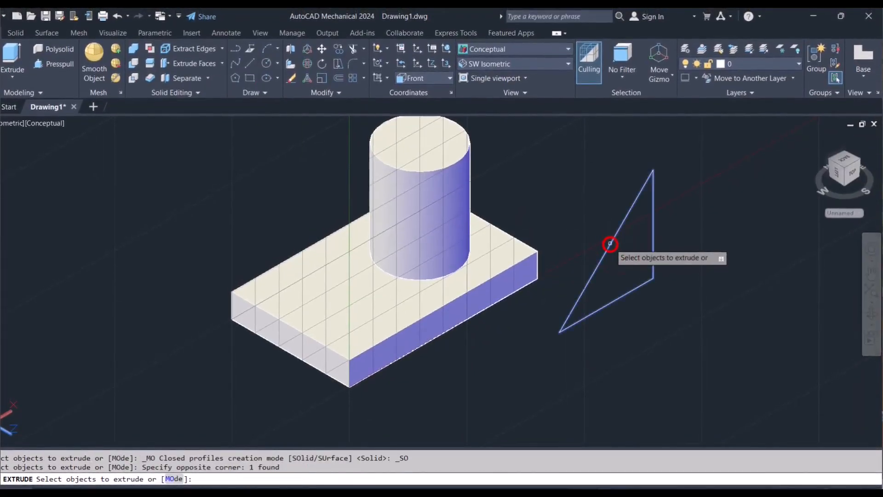
key("Return")
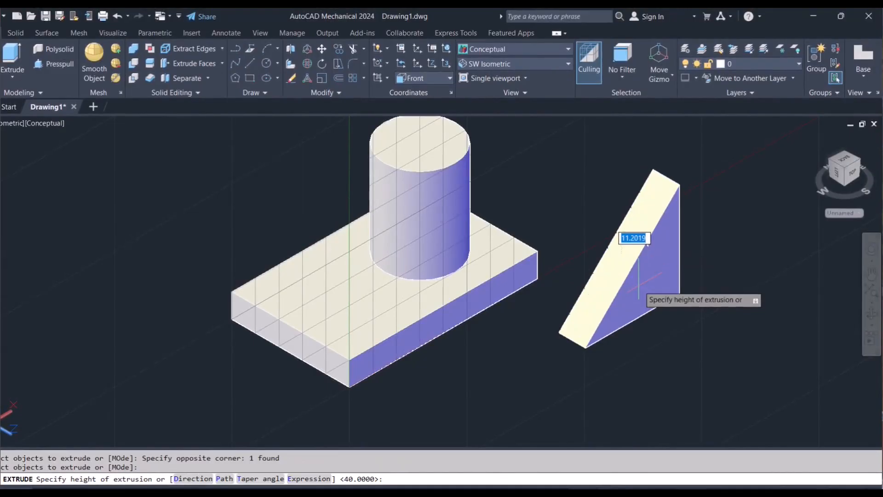
type("10")
key("Return")
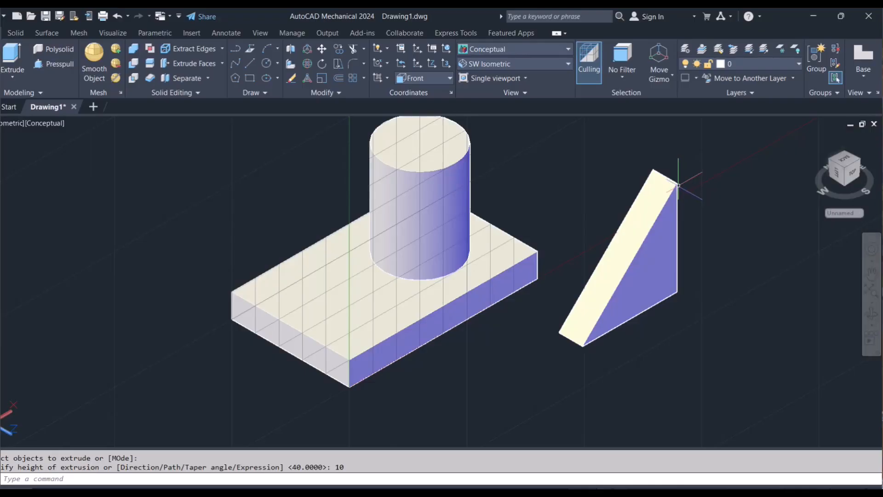
type("m")
key("Return")
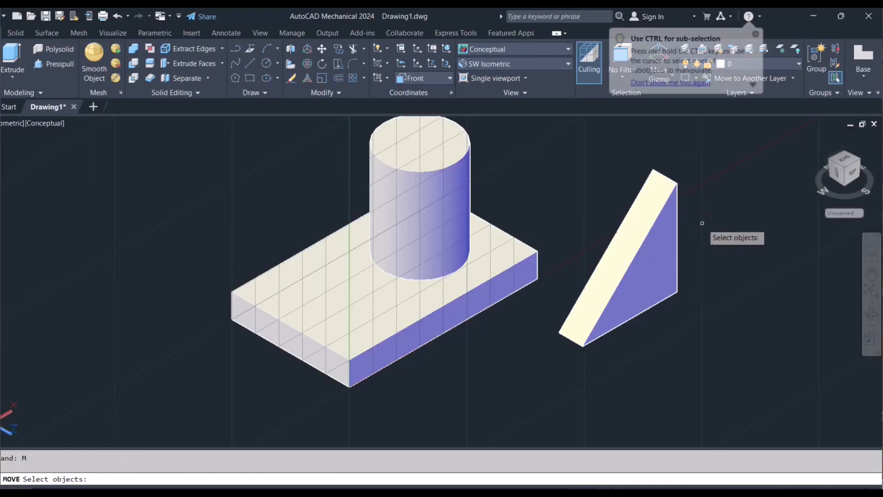
left_click(661, 200)
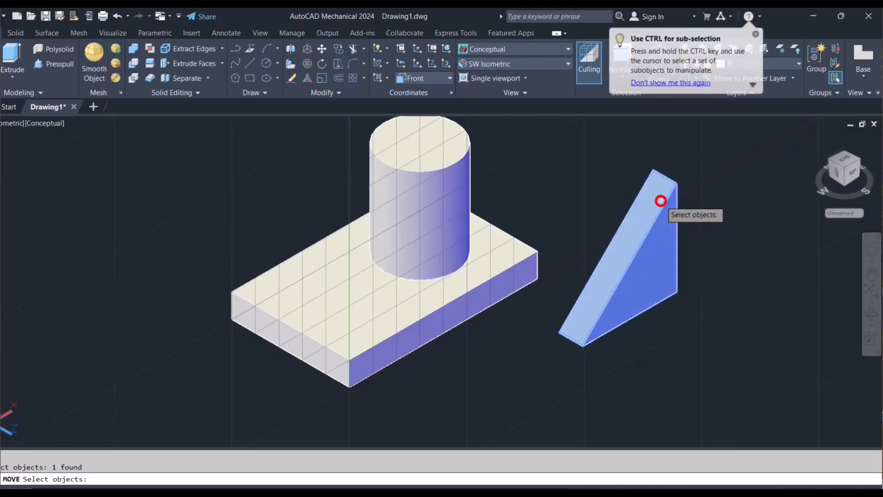
key("Return")
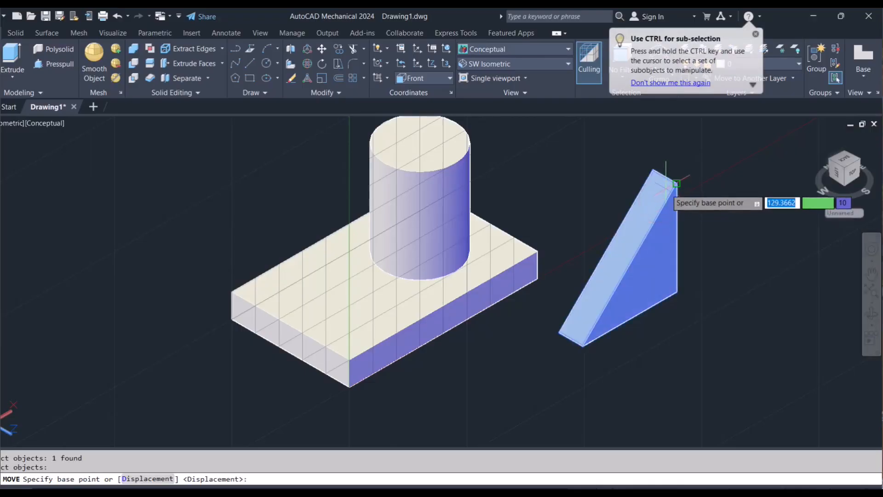
left_click(663, 177)
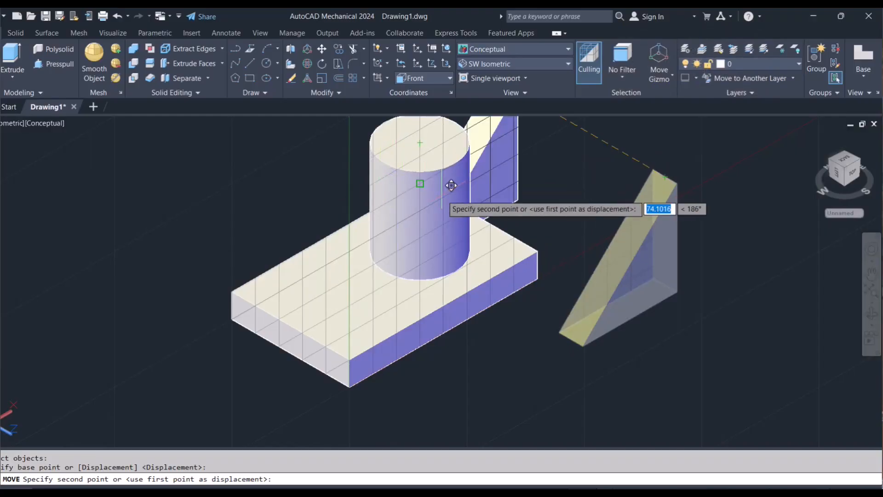
key("Escape")
- Move the wedge from the midpoint of its lower sharp edge to the midpoint of the base plate's near short upper edge
type("M")
key("Return")
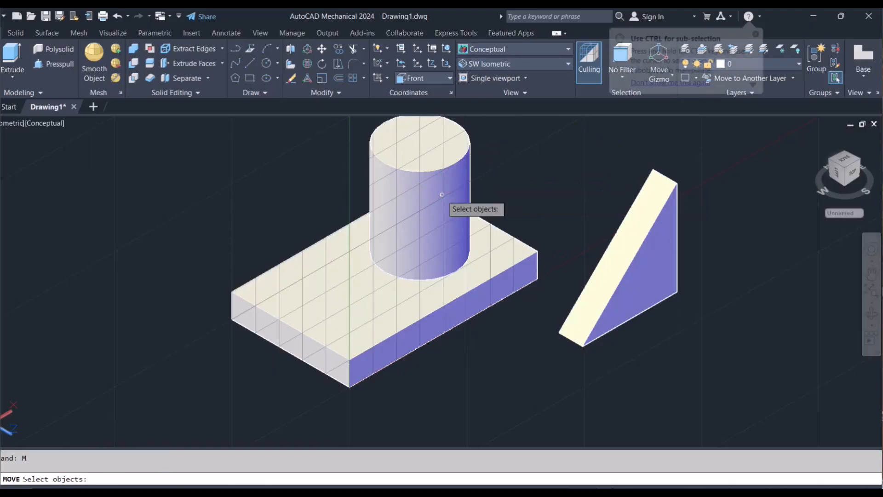
left_click(637, 260)
key("Return")
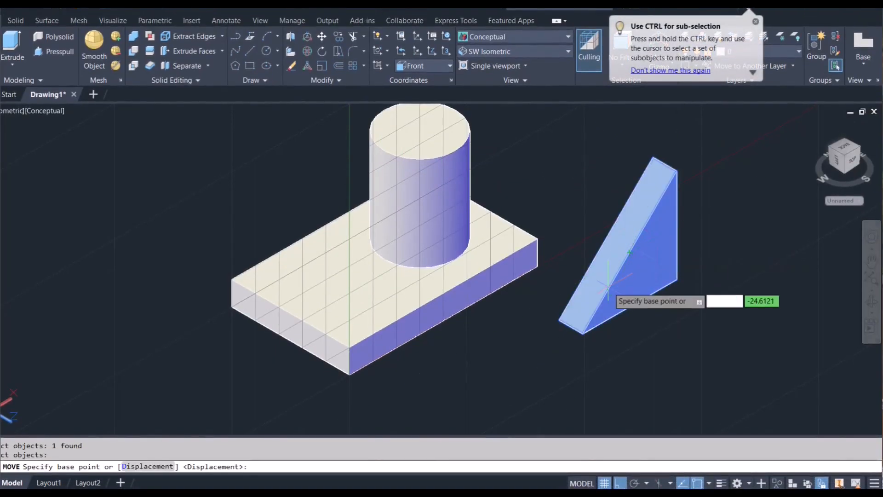
left_click(559, 320)
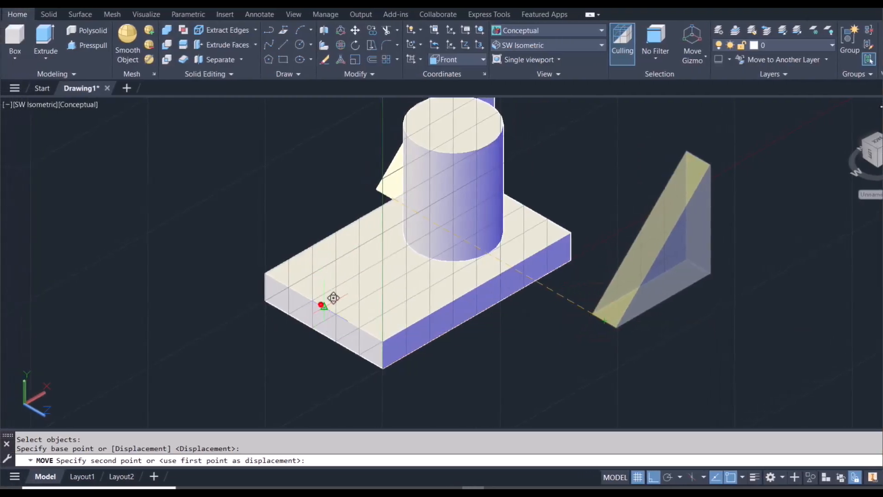
left_click(322, 297)
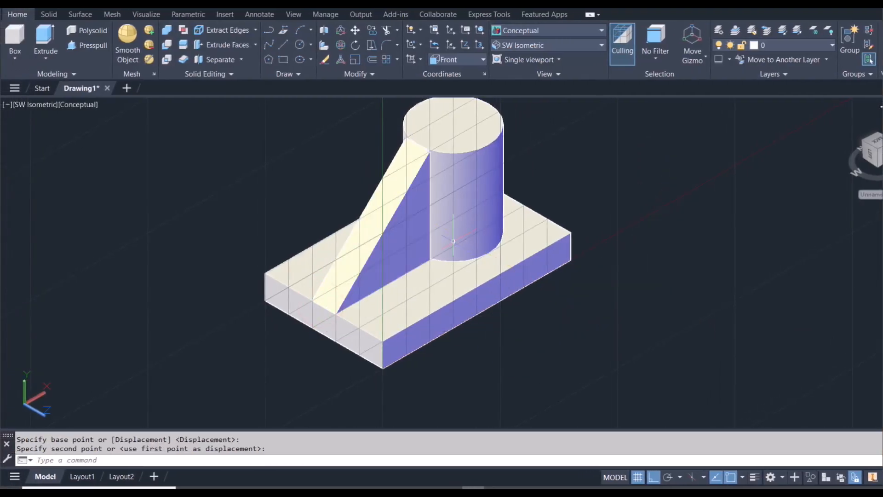
- Undo the wedge's move and extrusion to return to the flat triangle beside the plate
scroll(424, 169, "up", 5)
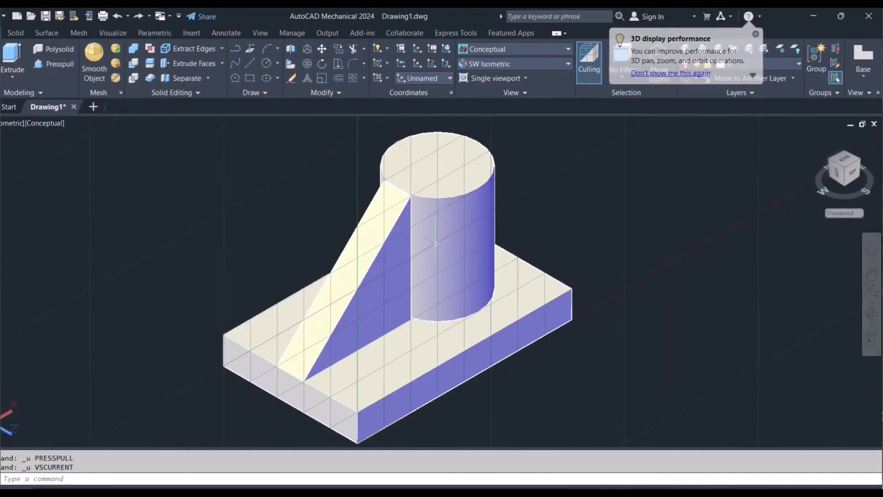
scroll(436, 243, "down", 3)
key("ctrl+z")
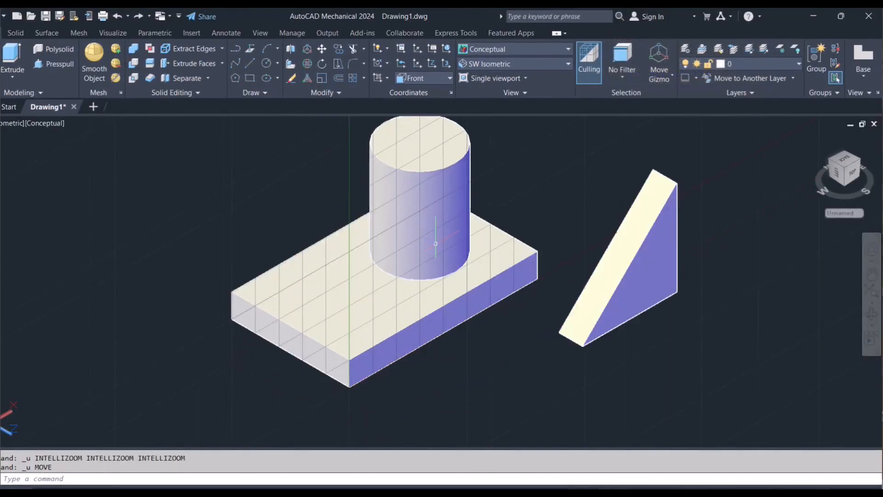
key("ctrl+z")
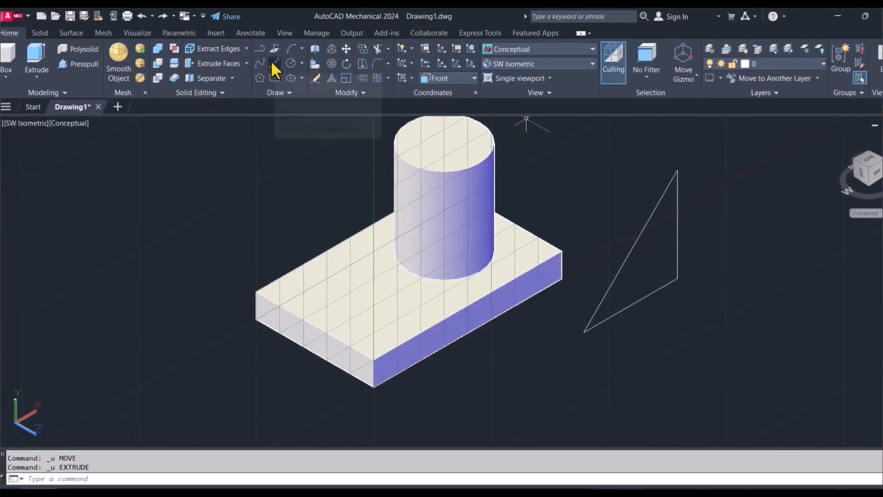
- Draw connected lines from the triangle's right-angle corner: 10 outward along its base direction, 40 up, and back to the apex
left_click(251, 63)
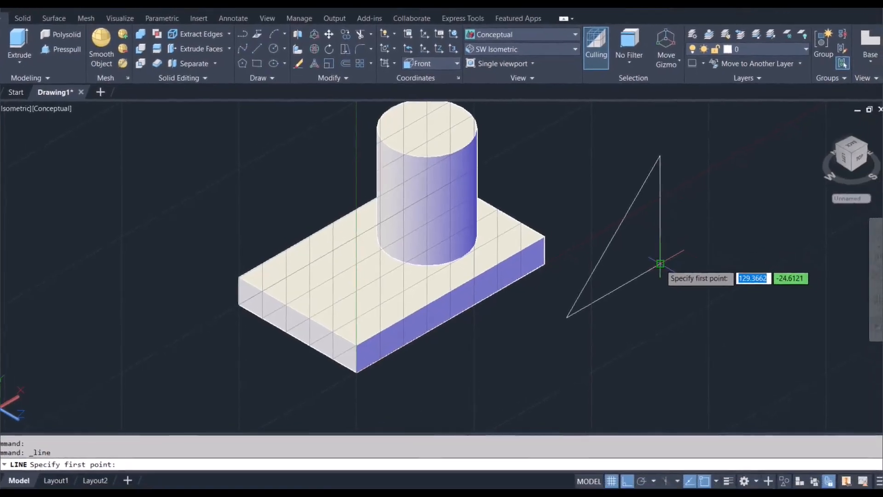
left_click(660, 263)
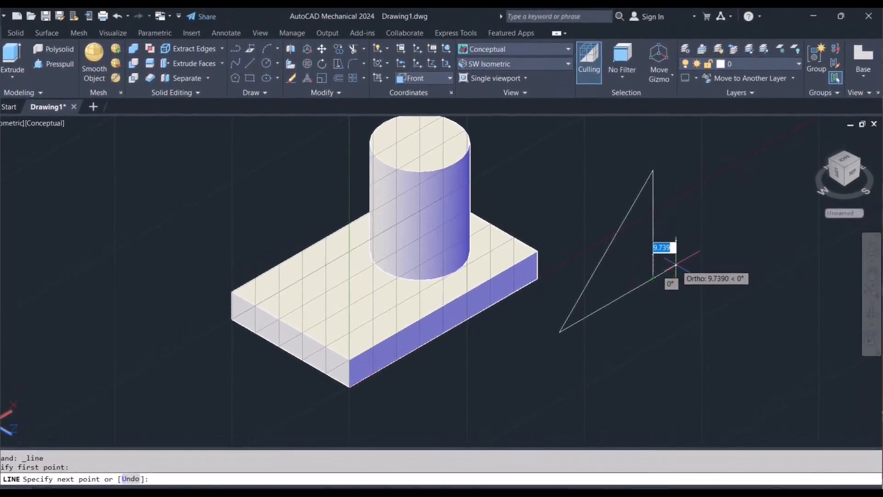
type("10")
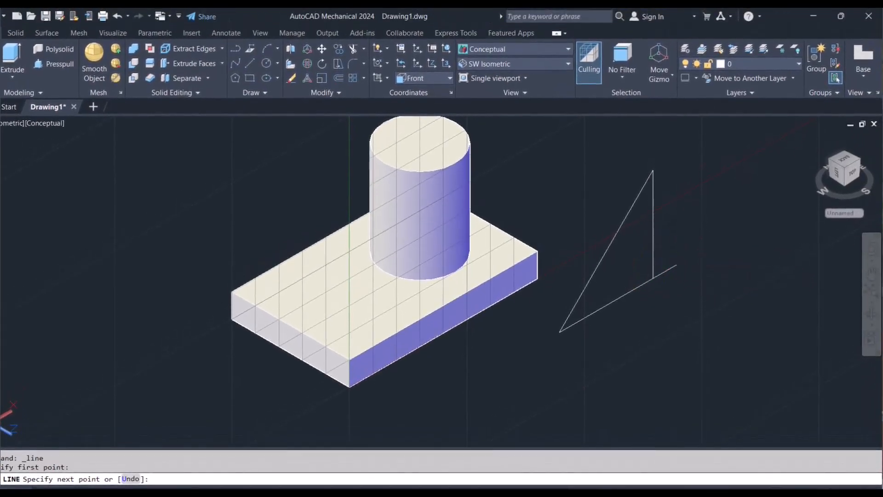
key("Return")
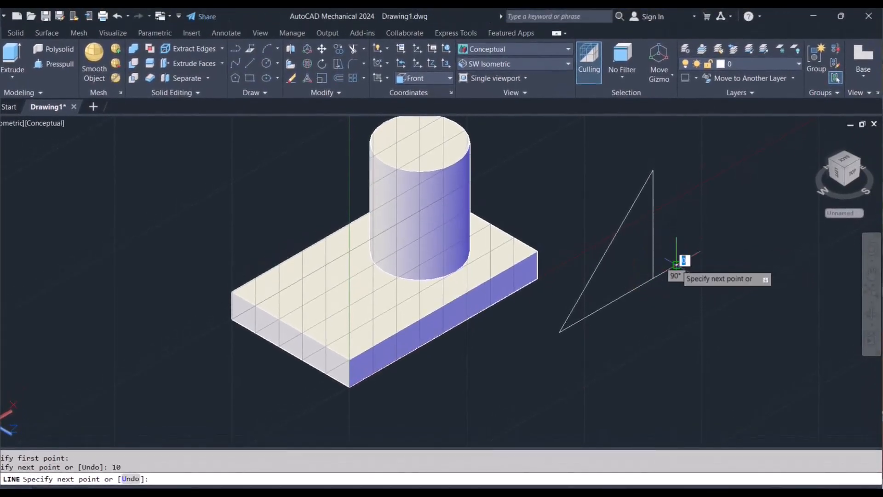
left_click(678, 156)
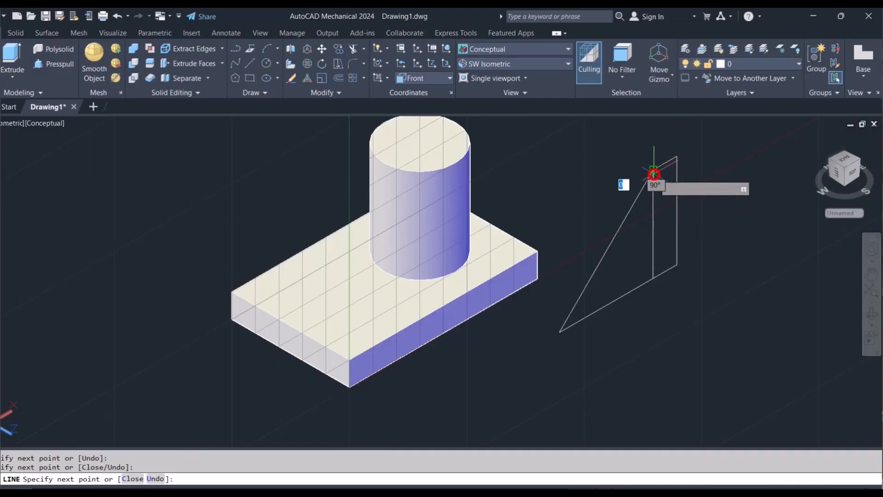
key("Escape")
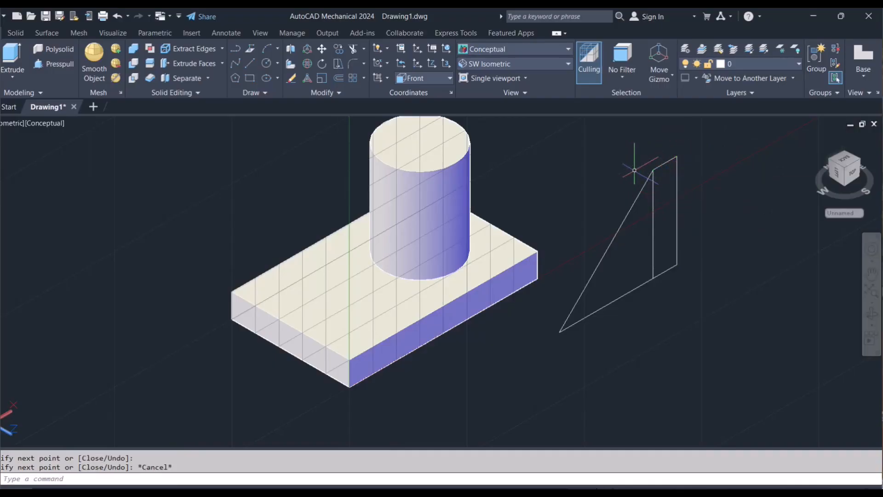
left_click(652, 197)
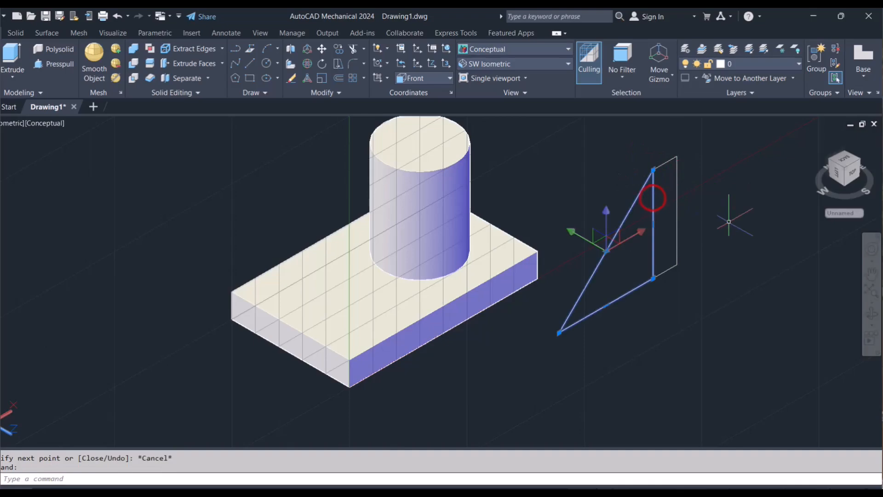
key("Delete")
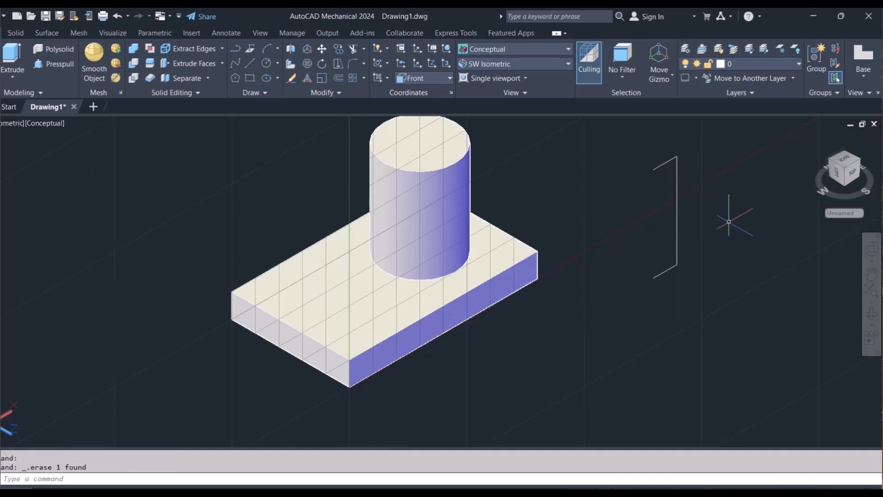
key("ctrl+z")
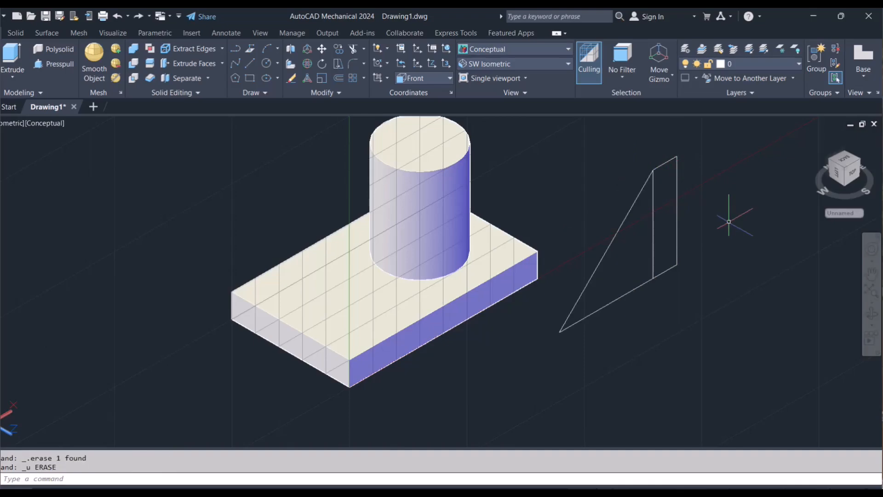
- Explode the triangle polyline and delete its vertical line, leaving one open interior with the added strip
left_click(651, 204)
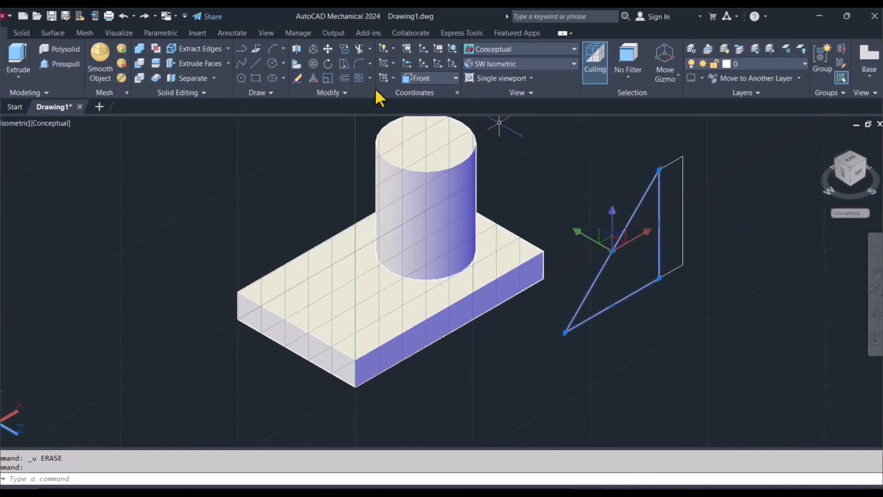
left_click(346, 93)
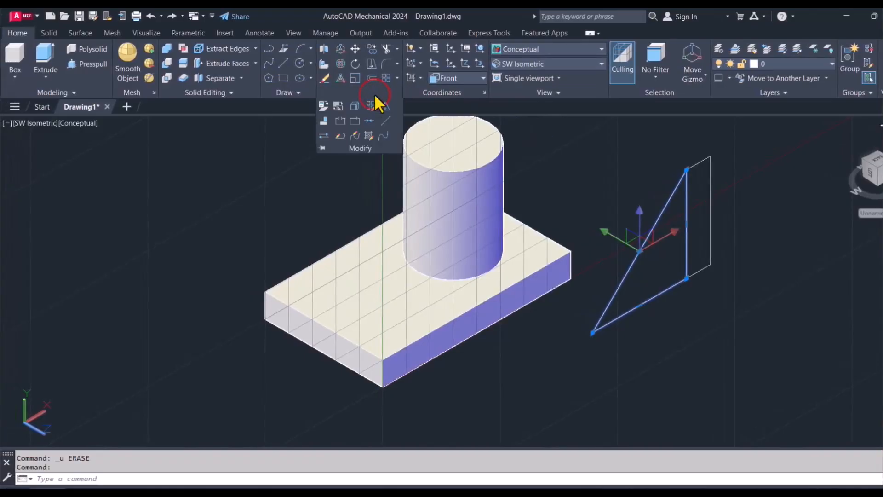
left_click(355, 106)
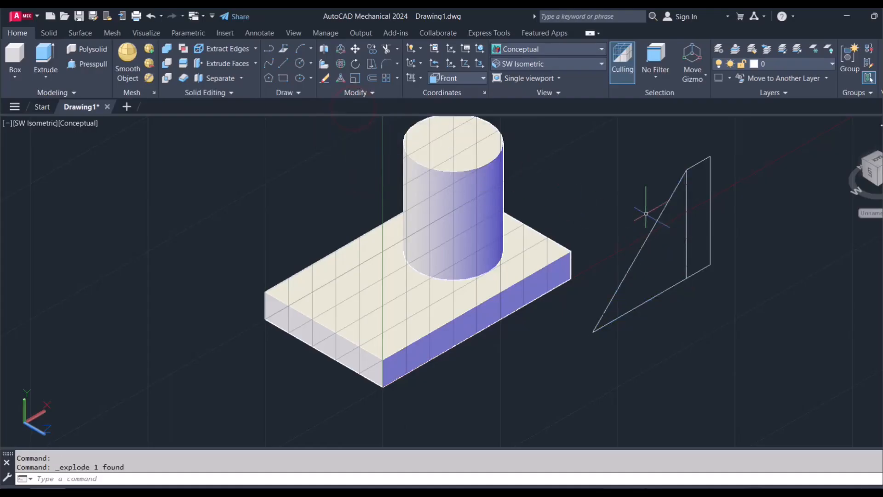
left_click(686, 207)
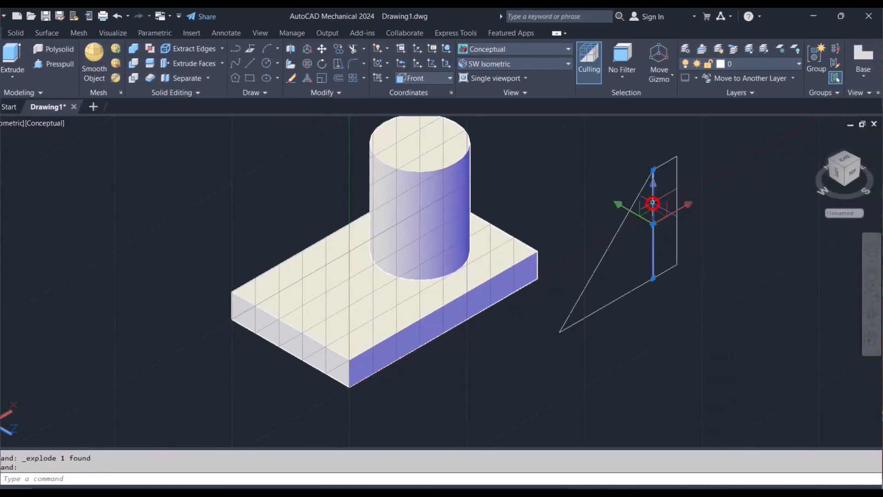
key("Delete")
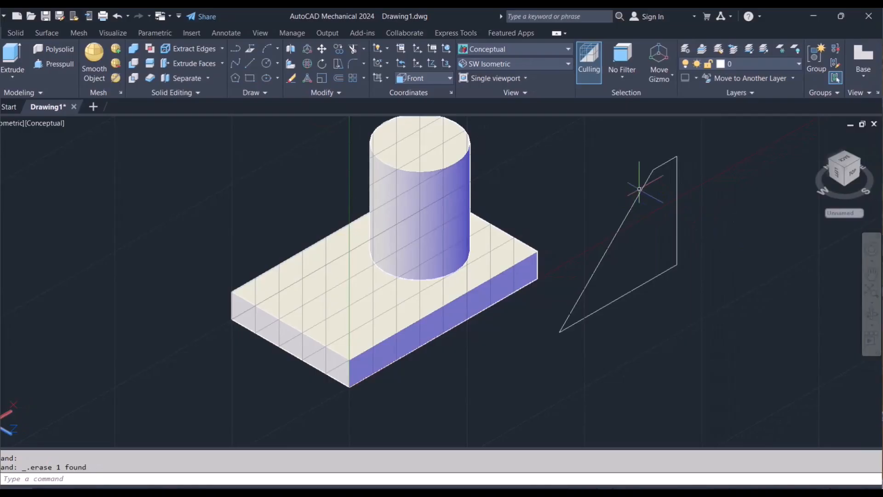
- Join all the lines of the extended rib outline into a single polyline
mouse_move(693, 295)
left_mouse_down()
mouse_move(699, 251)
mouse_move(677, 186)
mouse_move(647, 133)
mouse_move(626, 152)
left_mouse_up()
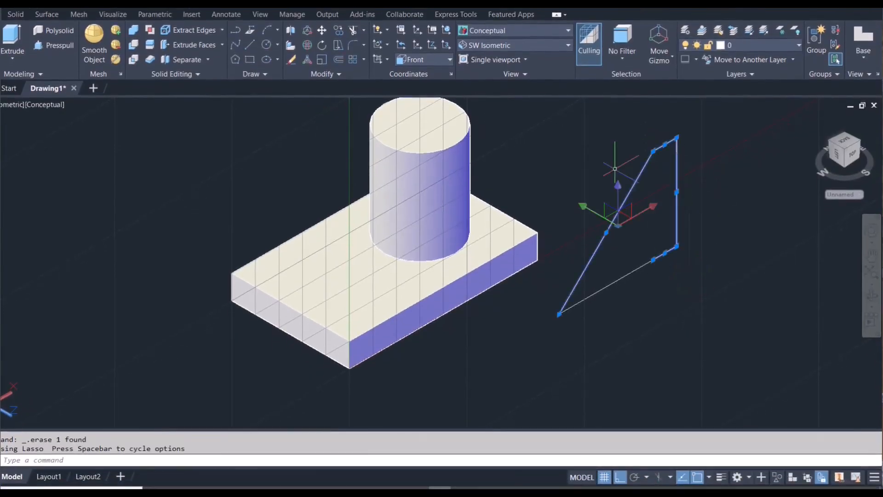
left_click(621, 280)
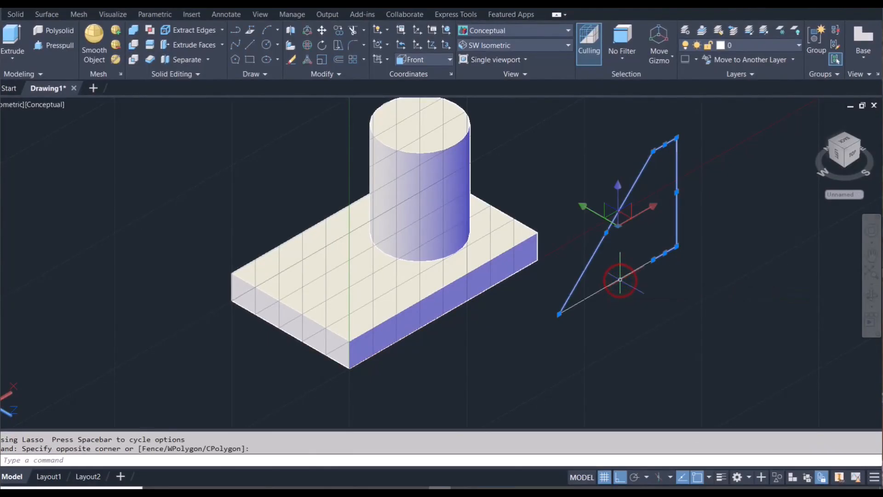
left_click(621, 280)
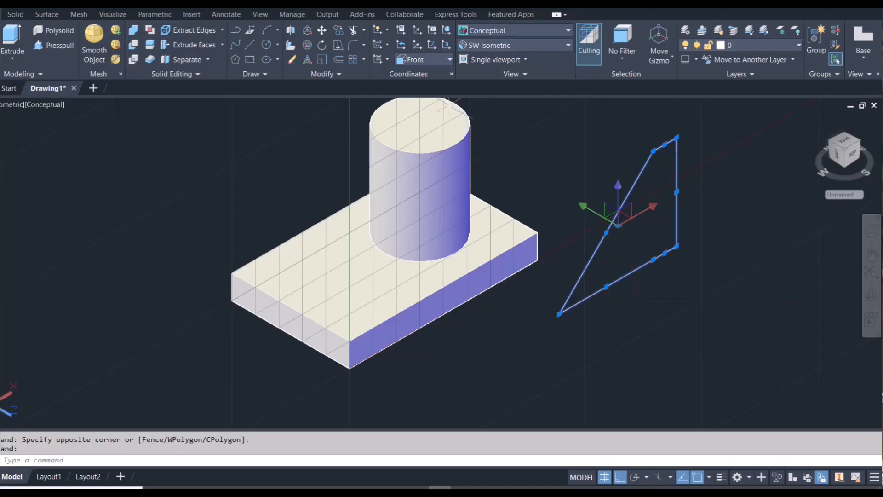
left_click(334, 74)
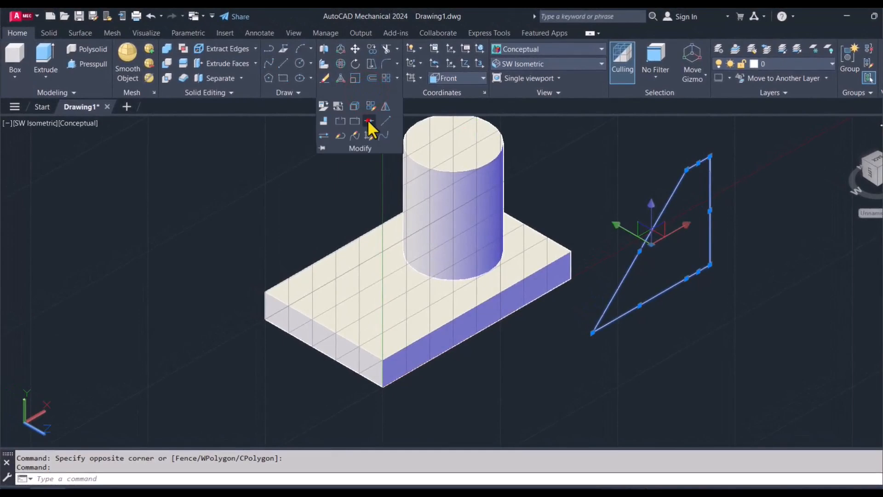
left_click(368, 121)
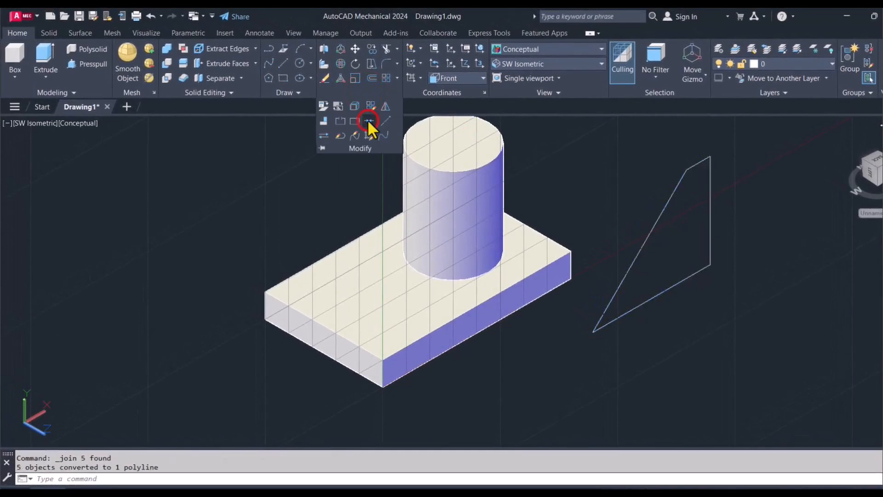
- Extrude the extended rib profile by 10 into a solid
left_click(44, 54)
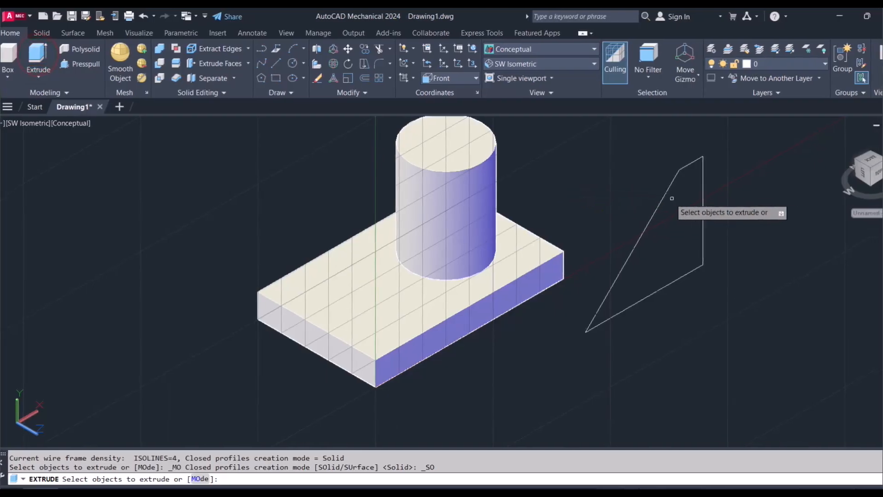
left_click(663, 195)
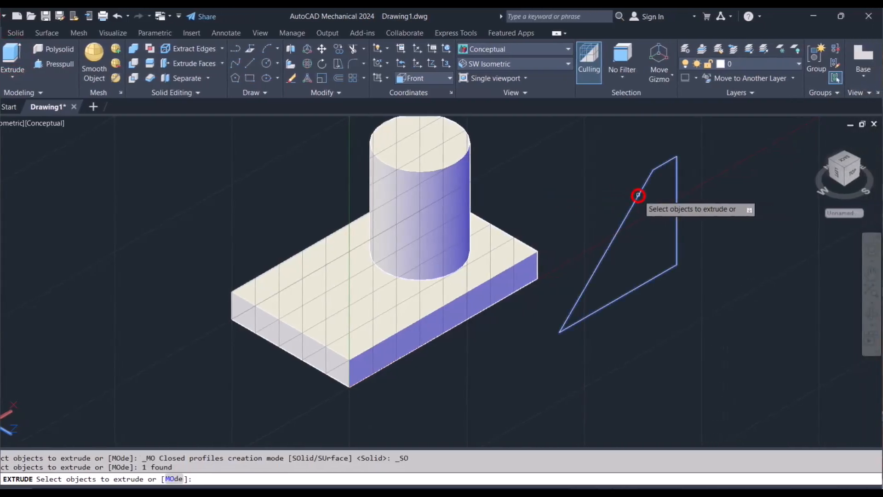
key("Return")
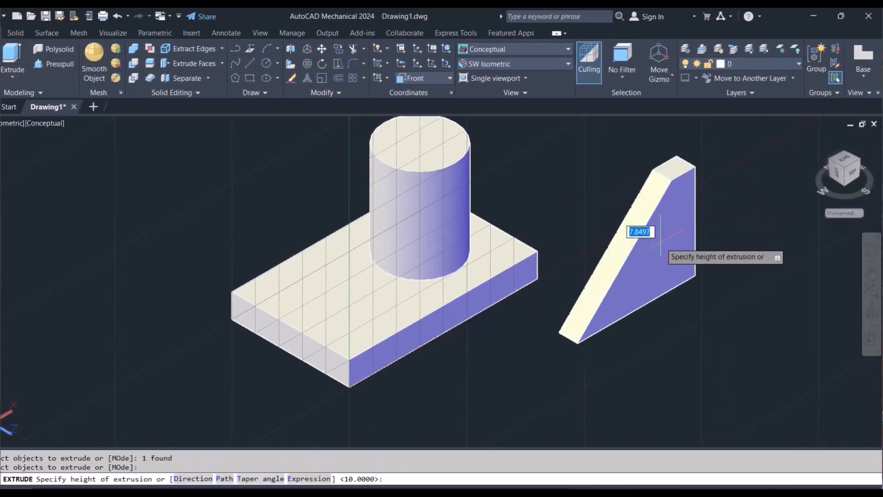
type("10")
key("Return")
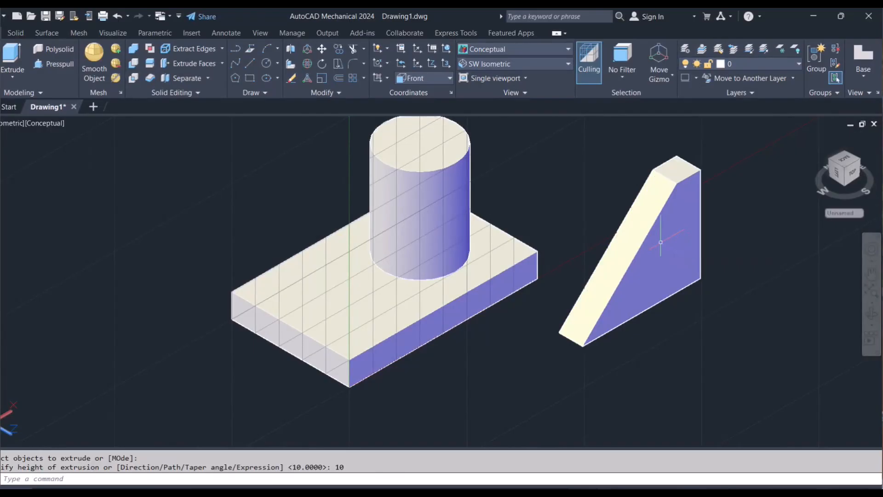
- Move the rib solid from the midpoint of its lower sharp edge to the midpoint of the base plate's near short upper edge
type("M")
key("Return")
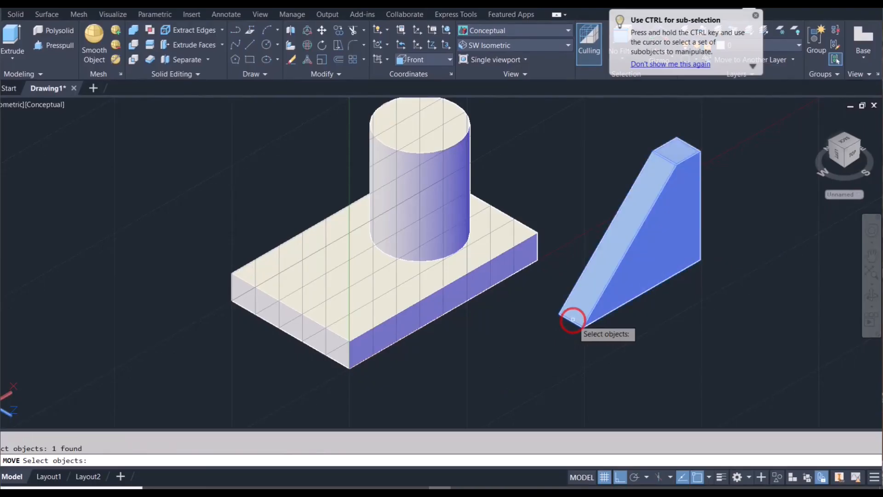
key("Return")
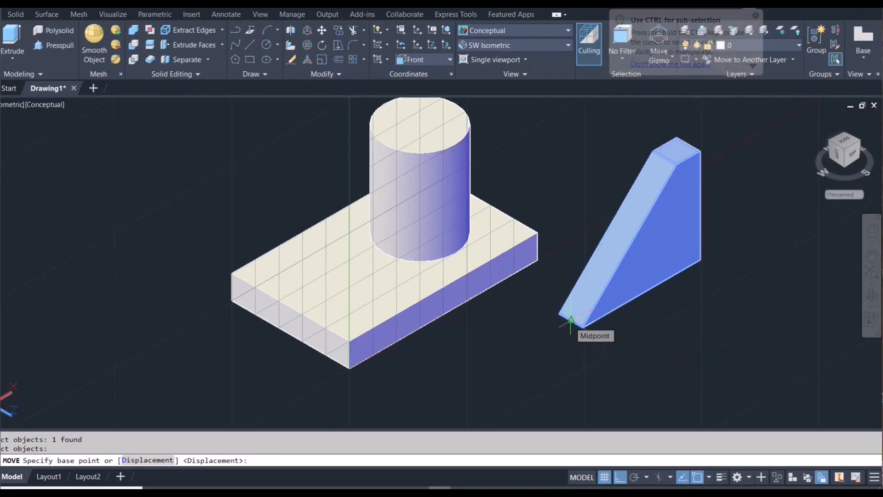
left_click(570, 322)
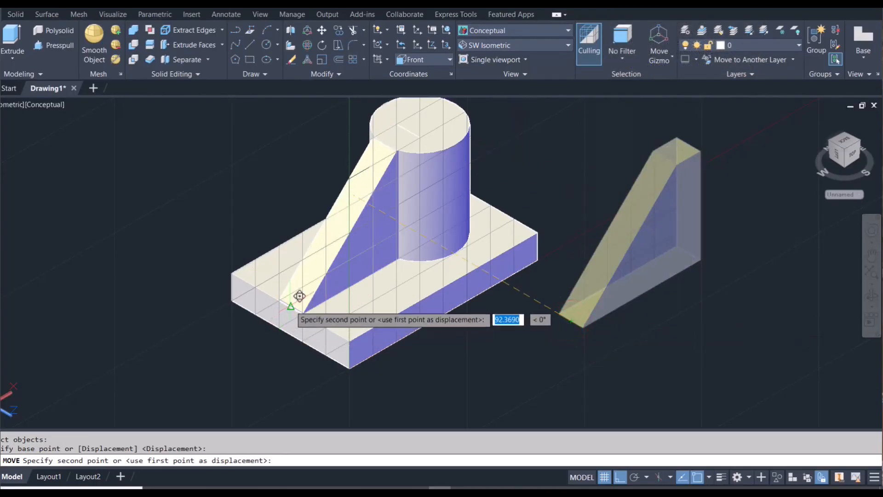
left_click(291, 305)
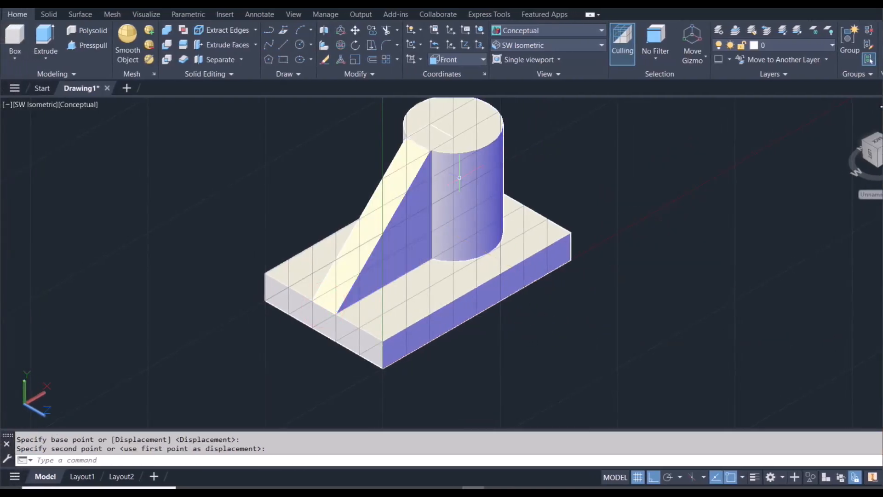
scroll(432, 160, "up", 5)
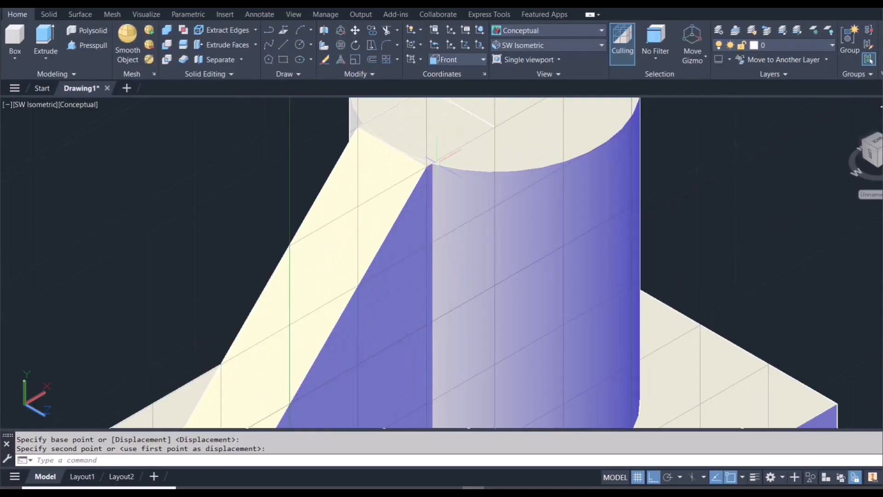
scroll(436, 163, "up", 5)
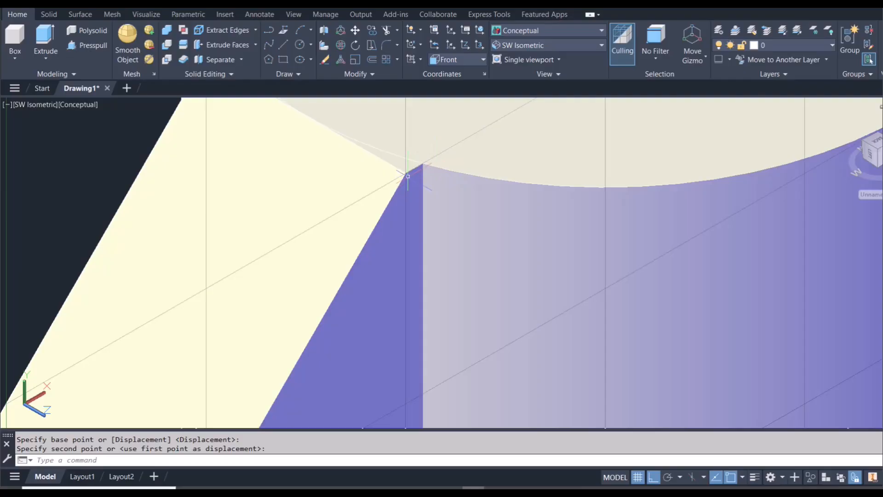
scroll(416, 166, "down", 5)
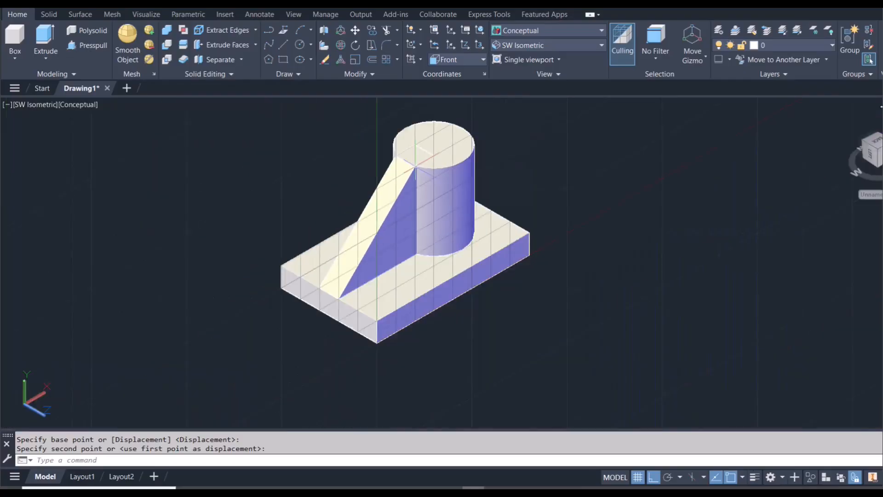
scroll(419, 157, "up", 5)
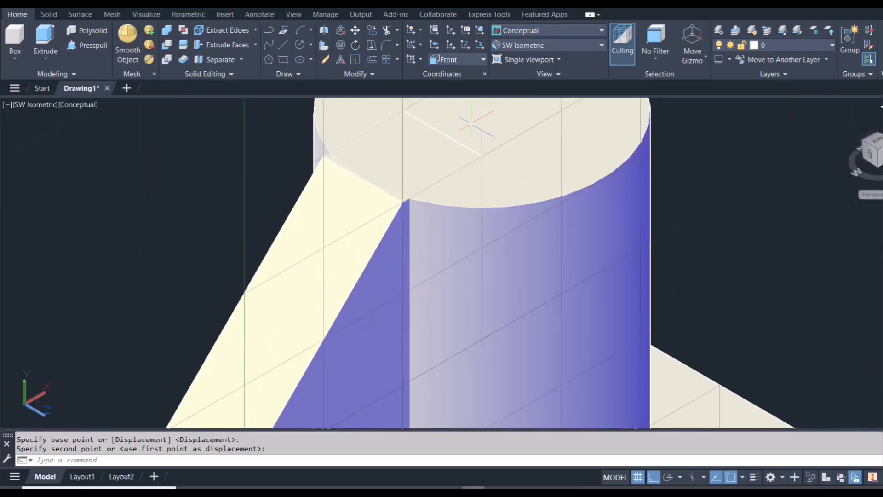
scroll(450, 159, "down", 5)
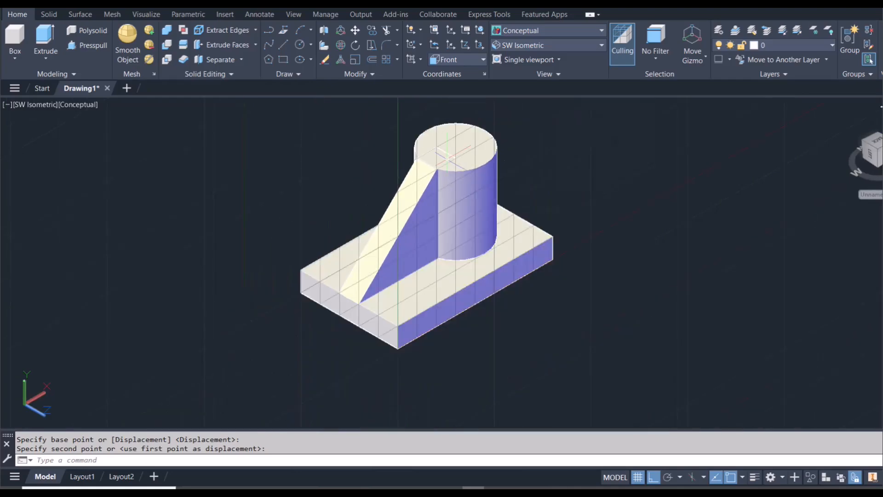
- Set the coordinate system from Front back to World
left_click(451, 73)
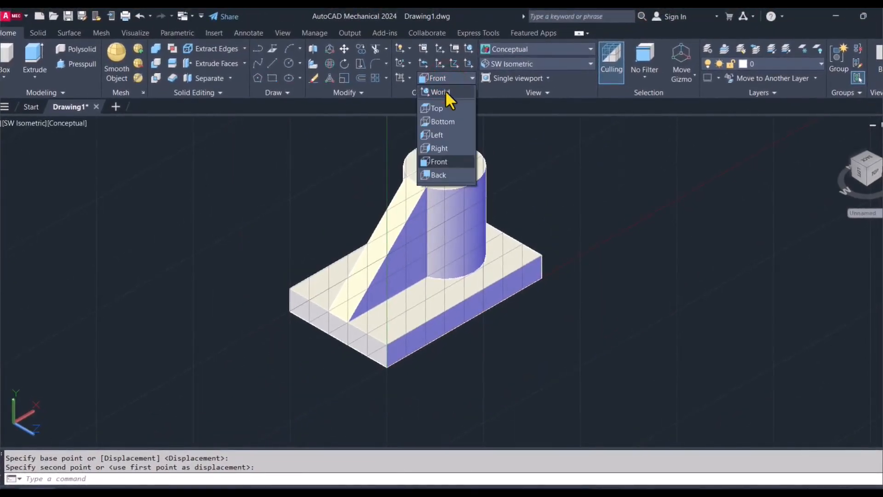
left_click(445, 92)
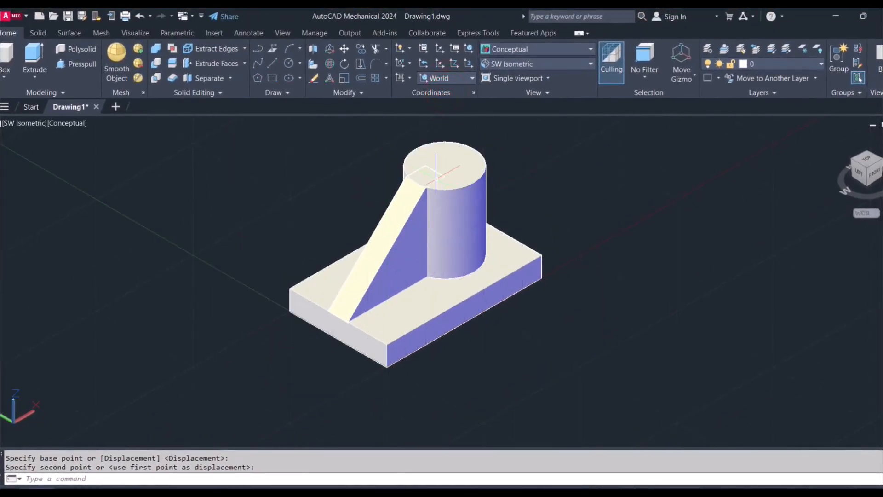
scroll(431, 163, "up", 5)
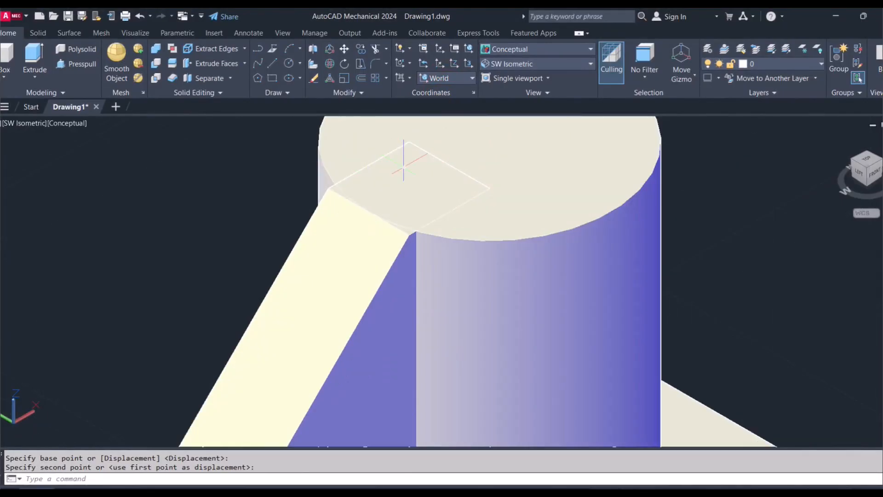
scroll(411, 163, "down", 5)
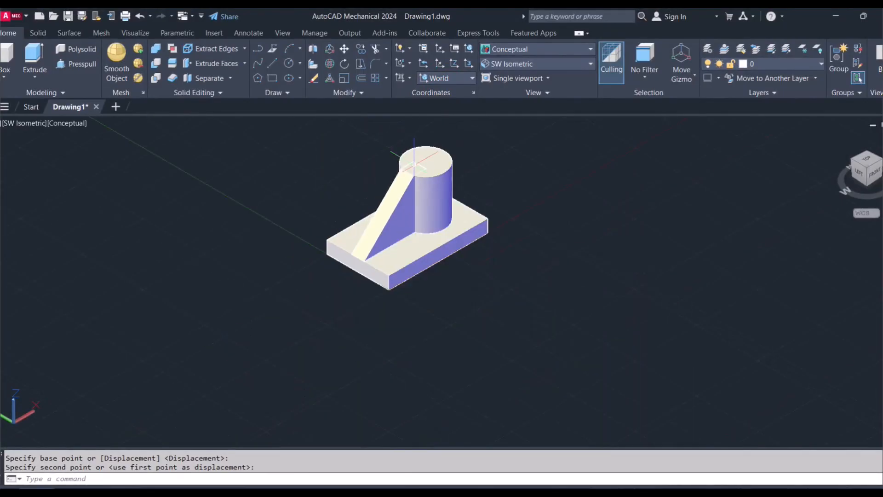
scroll(414, 163, "up", 1)
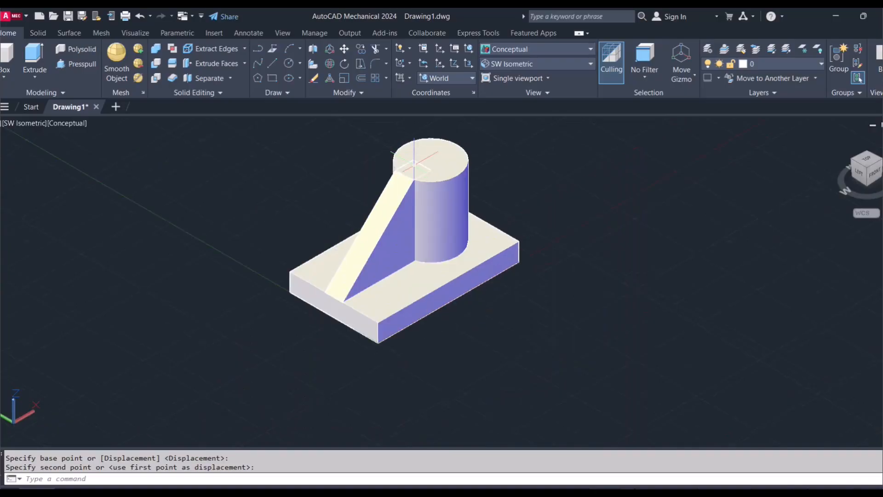
- Union the rib with the base plate and cylinder into a single solid
left_click(35, 31)
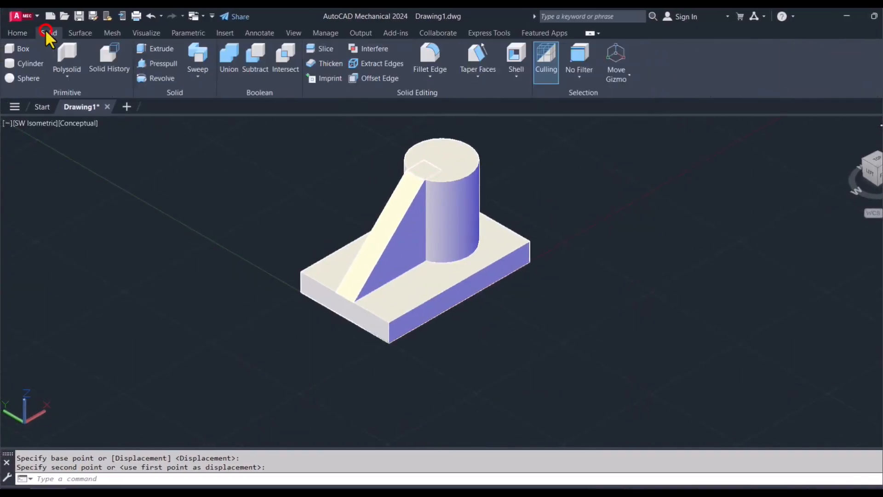
left_click(223, 73)
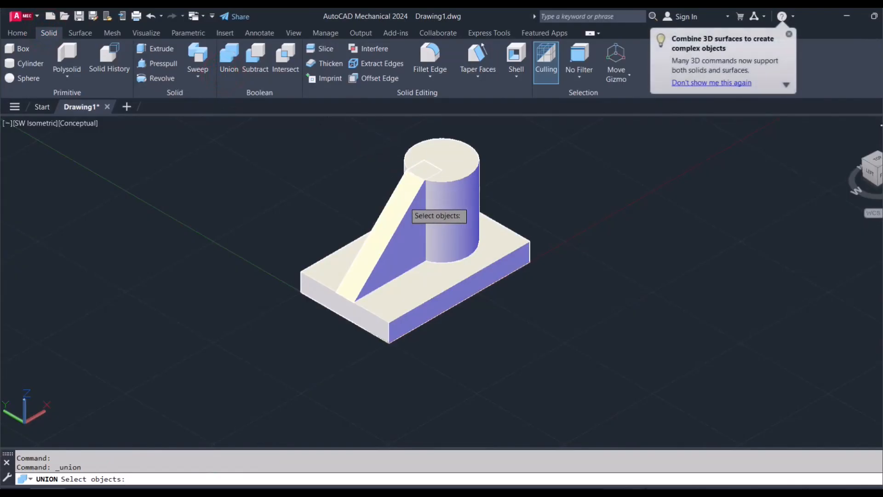
left_click(404, 201)
left_click(447, 187)
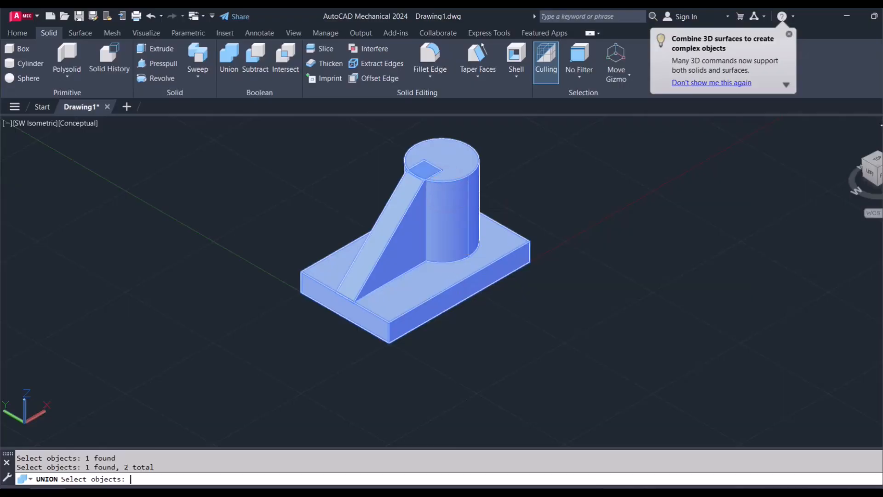
key("Return")
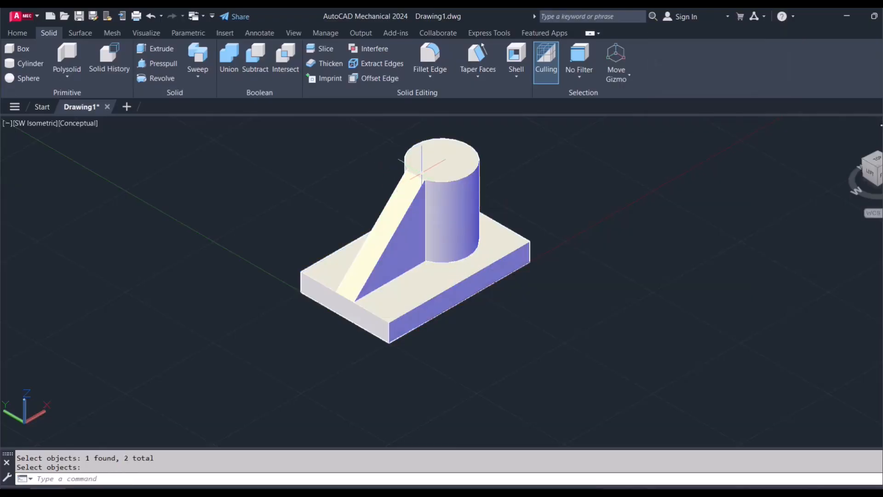
scroll(401, 175, "up", 6)
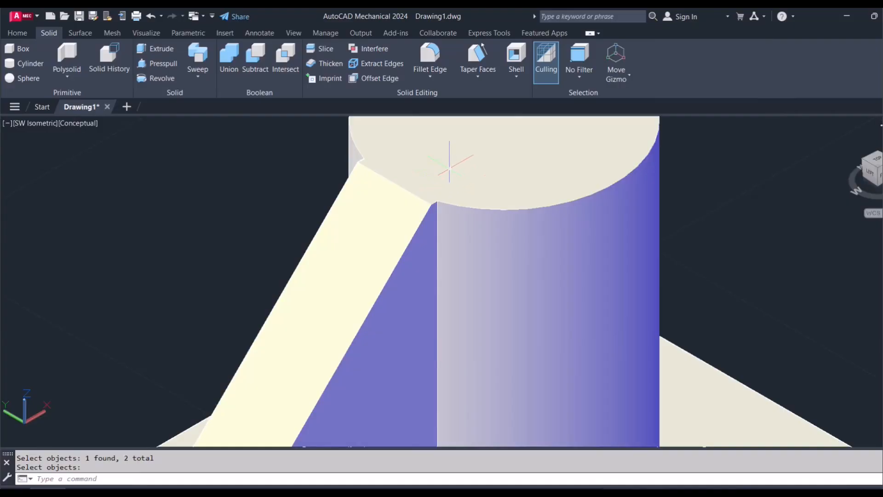
scroll(449, 178, "down", 6)
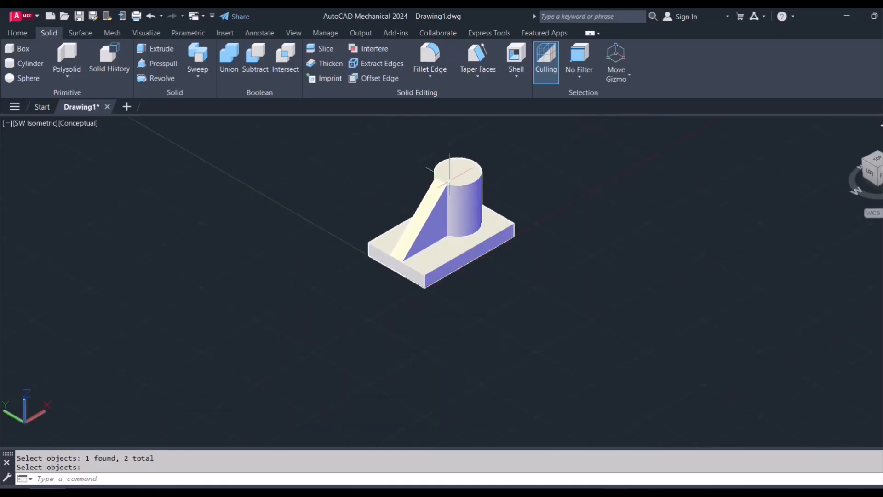
scroll(399, 261, "up", 3)
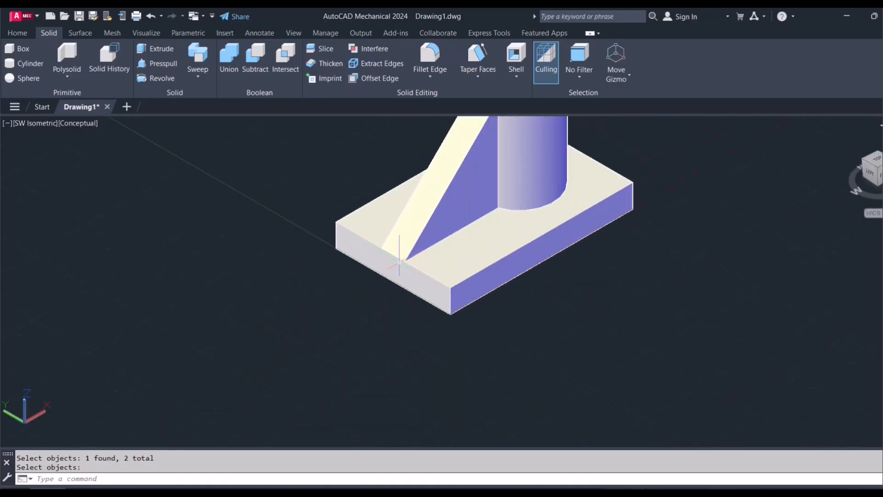
scroll(422, 232, "down", 2)
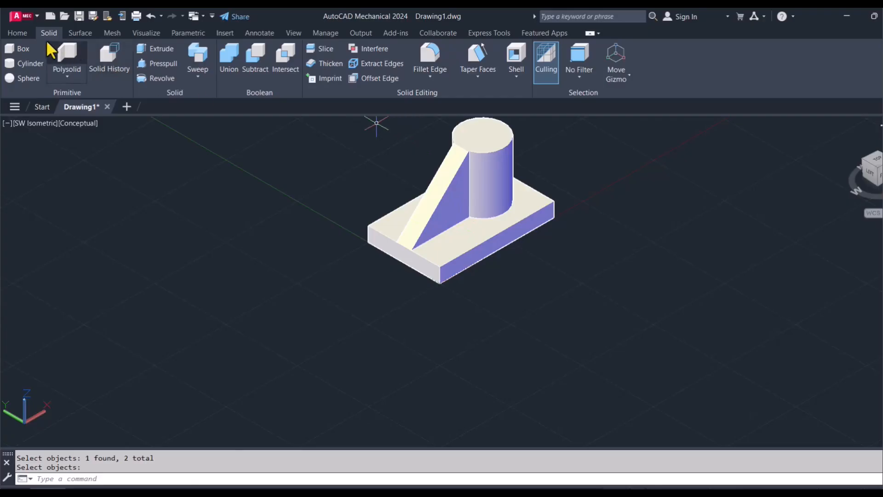
- Set the model's visual style to Shades of Gray
left_click(17, 34)
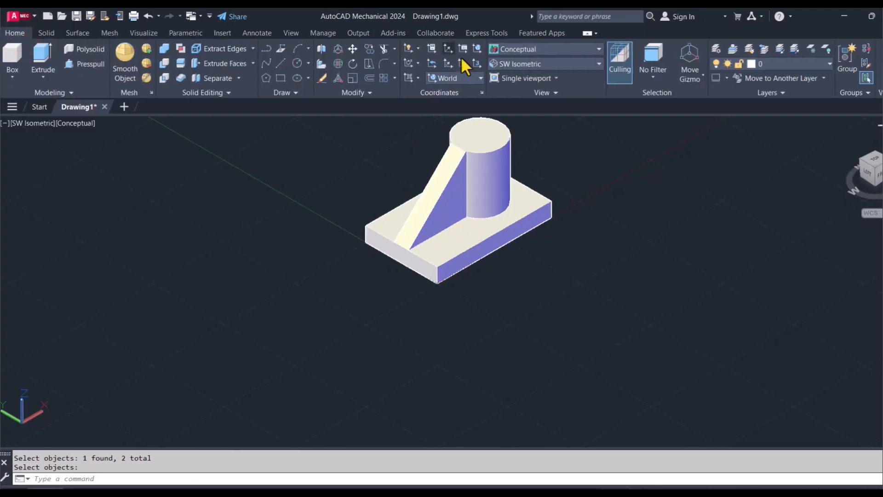
left_click(495, 49)
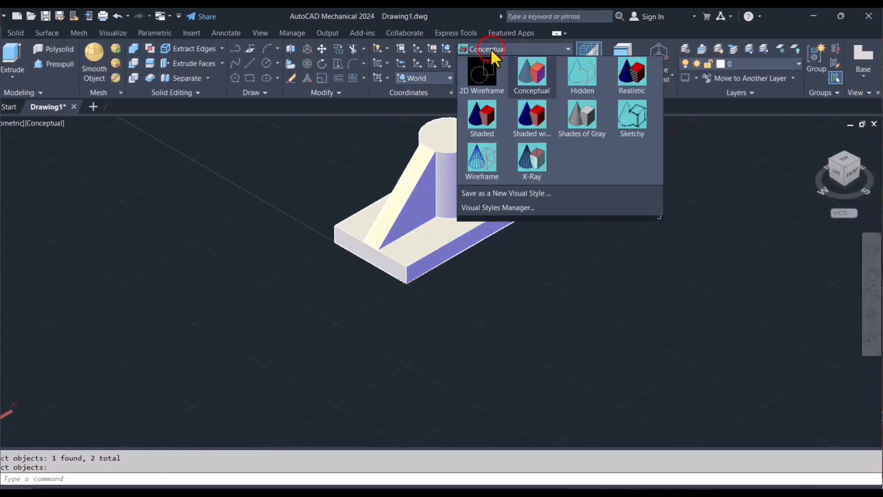
left_click(585, 116)
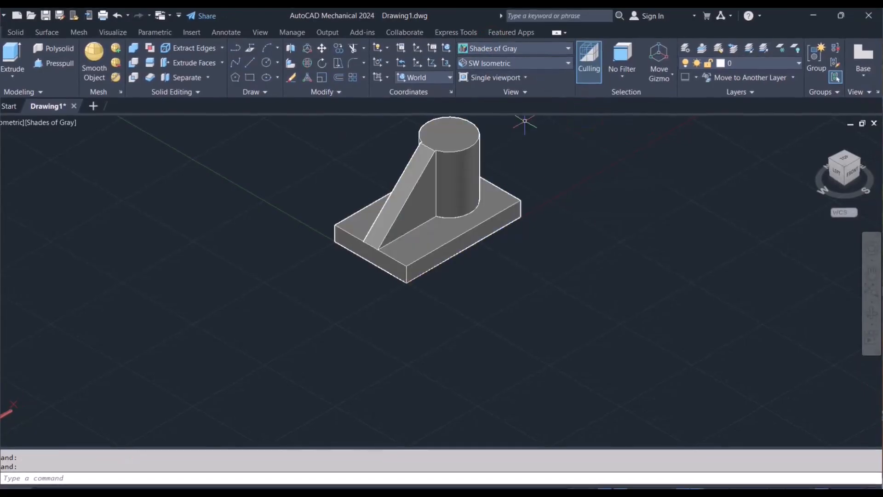
- Zoom to show the entire drawing and pan the part slightly upward
type("z")
key("Return")
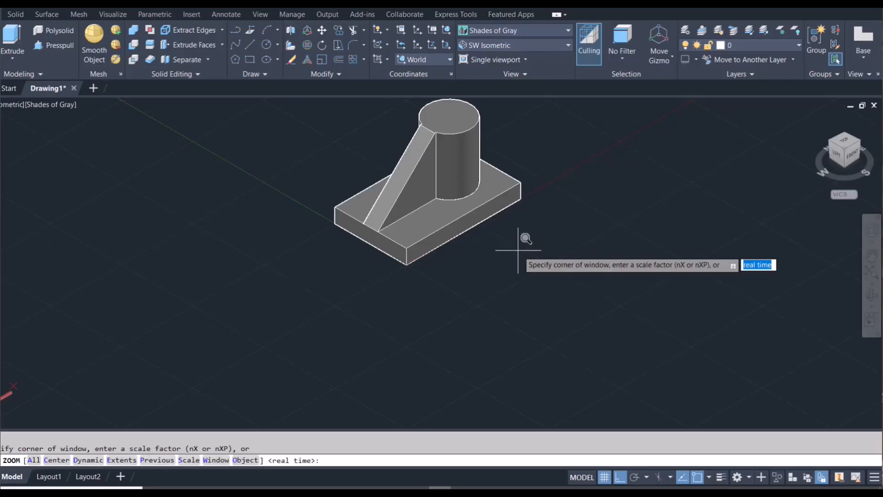
type("a")
key("Return")
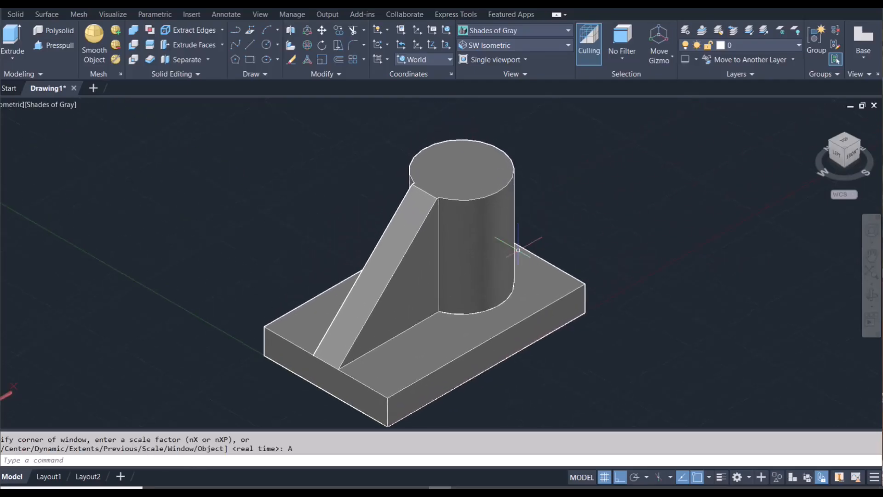
right_click(643, 228)
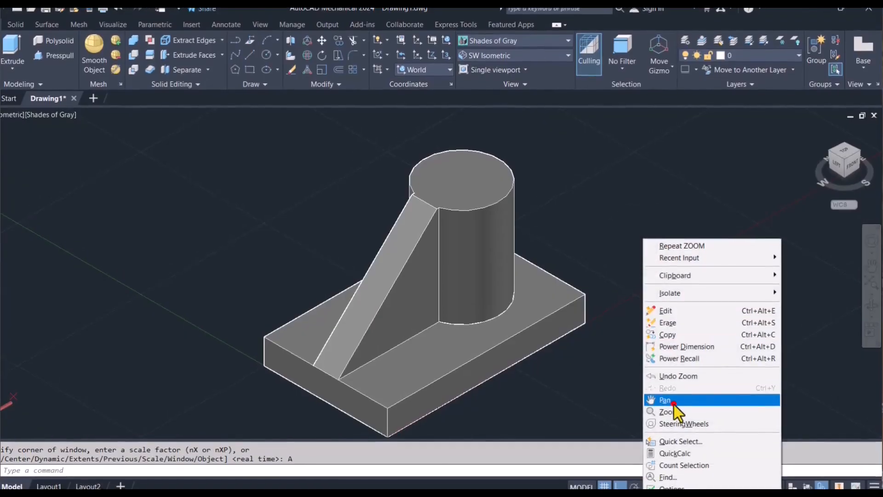
left_click(675, 405)
left_click_drag(670, 371, 673, 351)
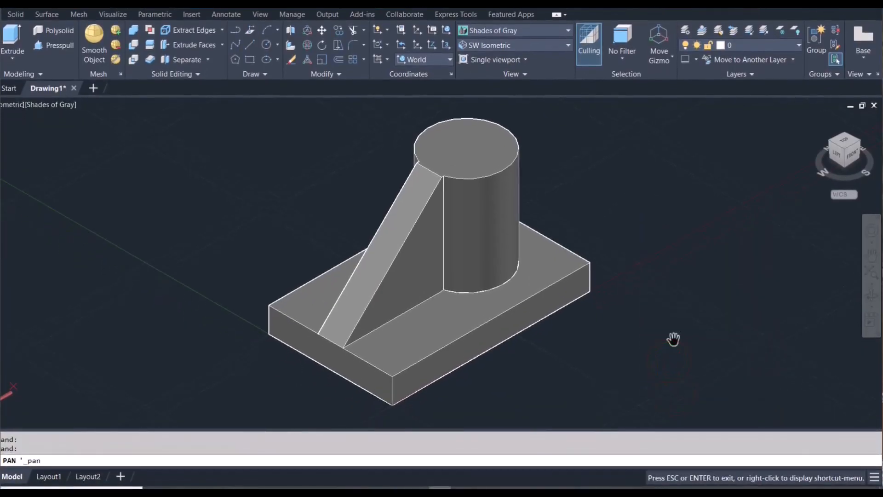
key("Escape")
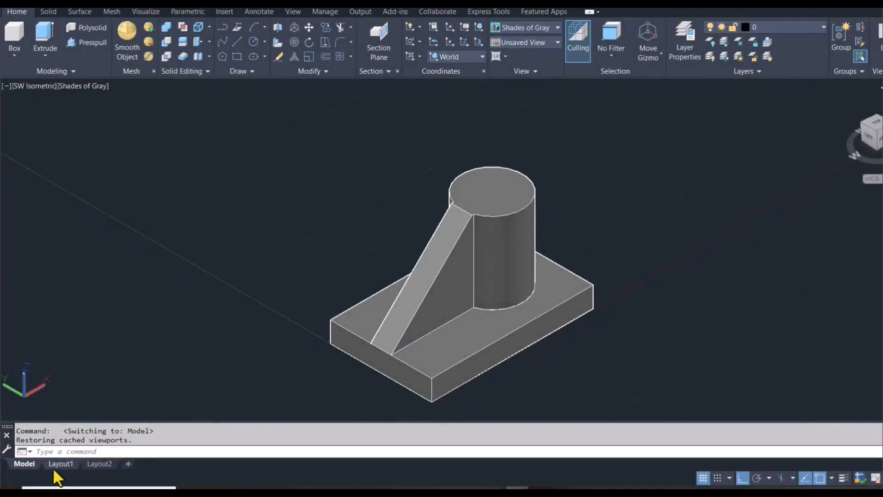
- Switch to Layout1 and place a front base view from model space at 1:1 in the sheet's upper left area
mouse_move(56, 467)
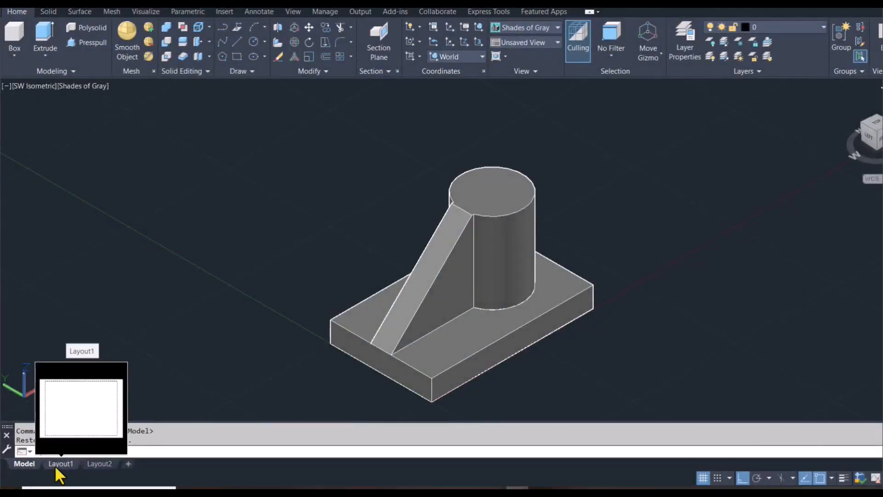
left_click(56, 467)
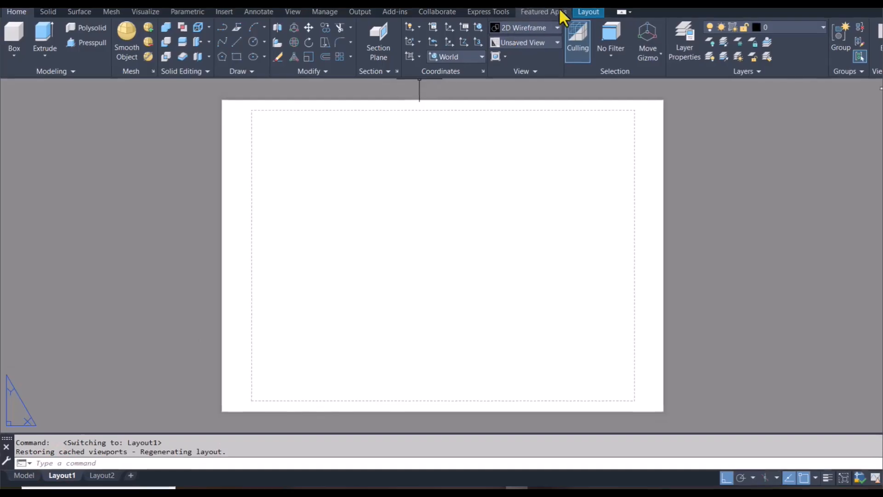
left_click(566, 23)
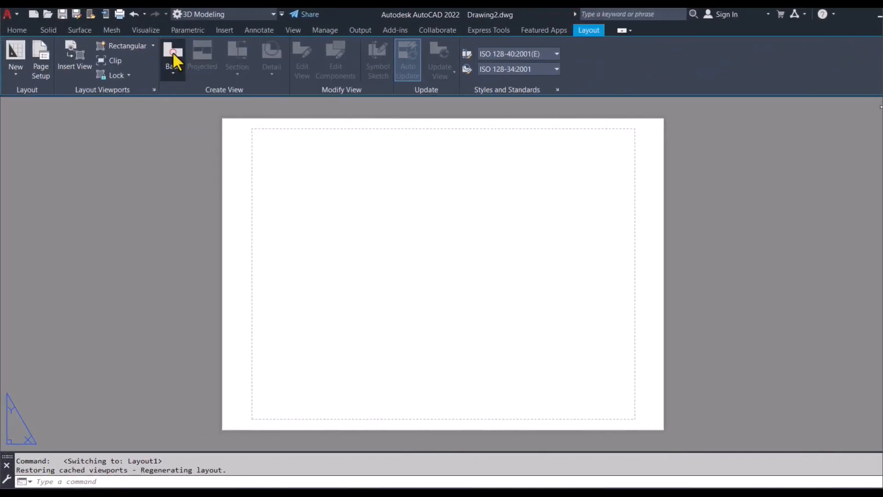
left_click(141, 51)
left_click(198, 96)
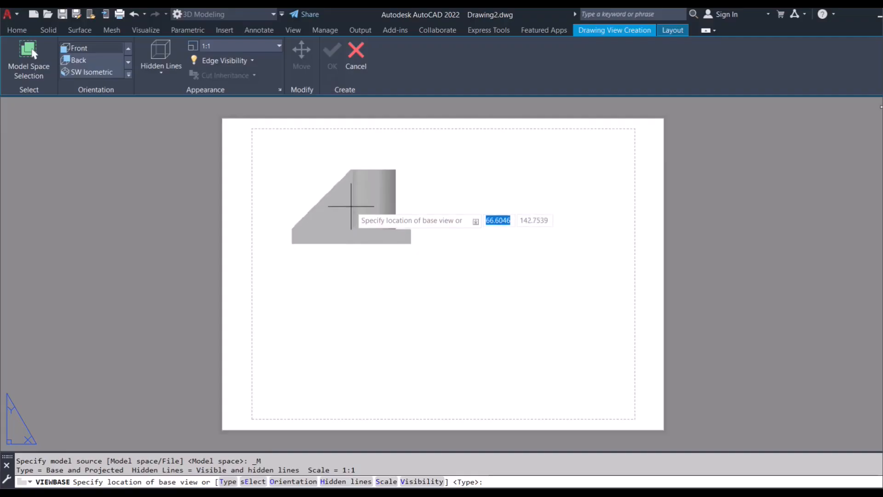
left_click(351, 206)
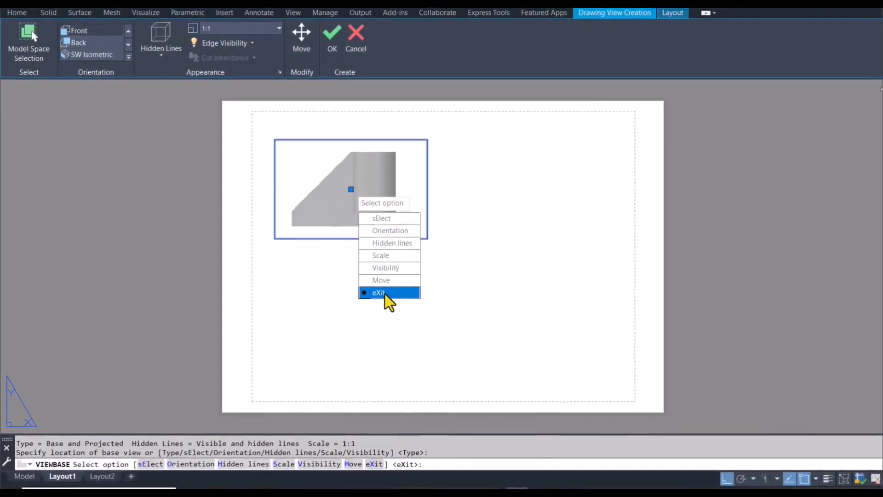
left_click(385, 310)
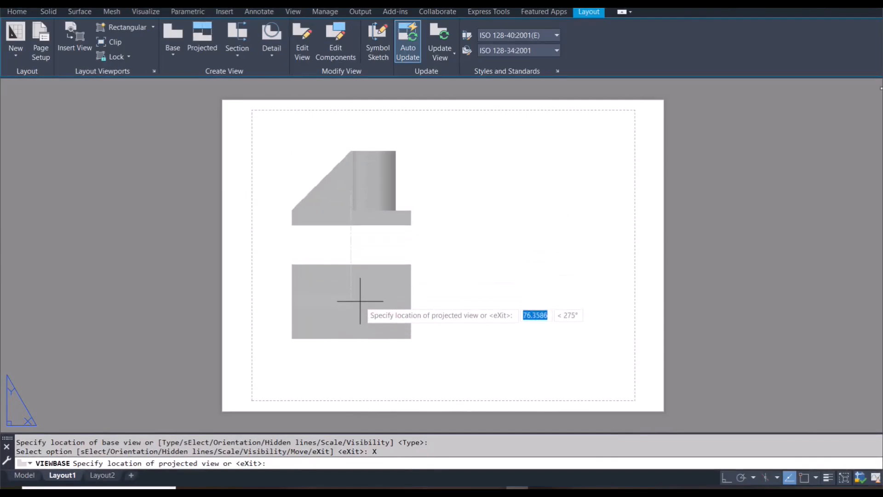
- Place a projected top view below the front view, an isometric view at its lower right and a side view to its right
left_click(360, 305)
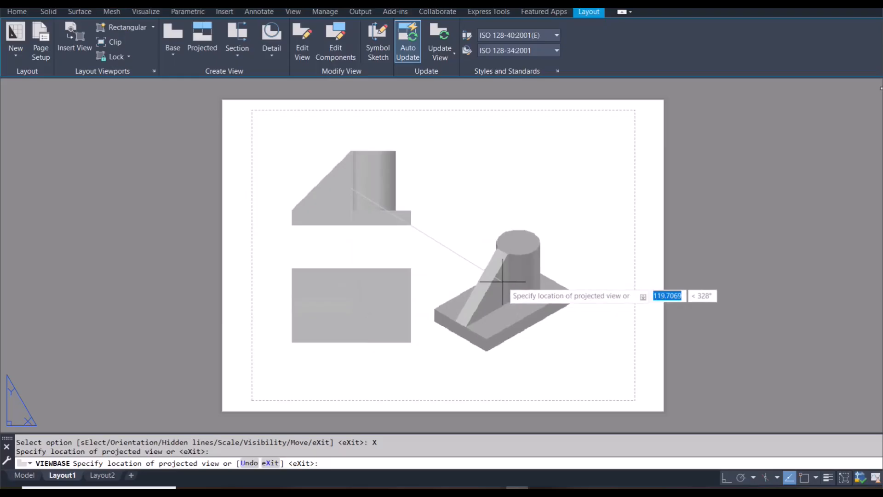
left_click(502, 281)
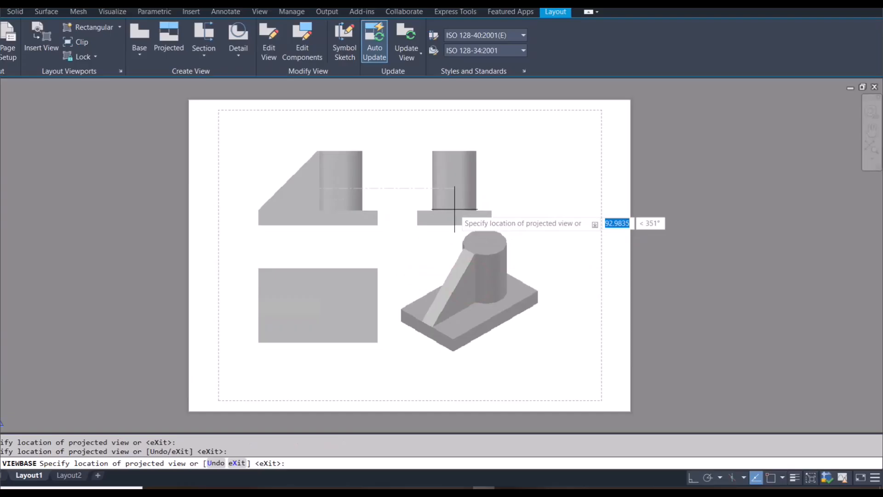
left_click(454, 209)
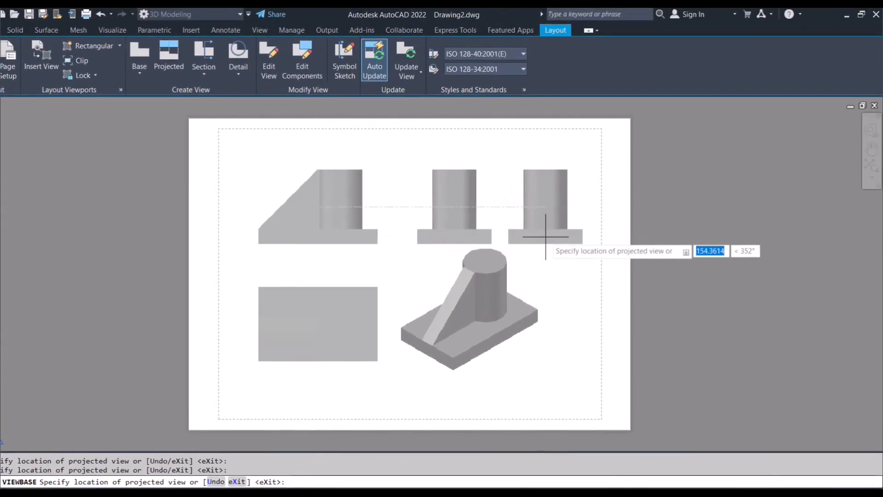
key("Return")
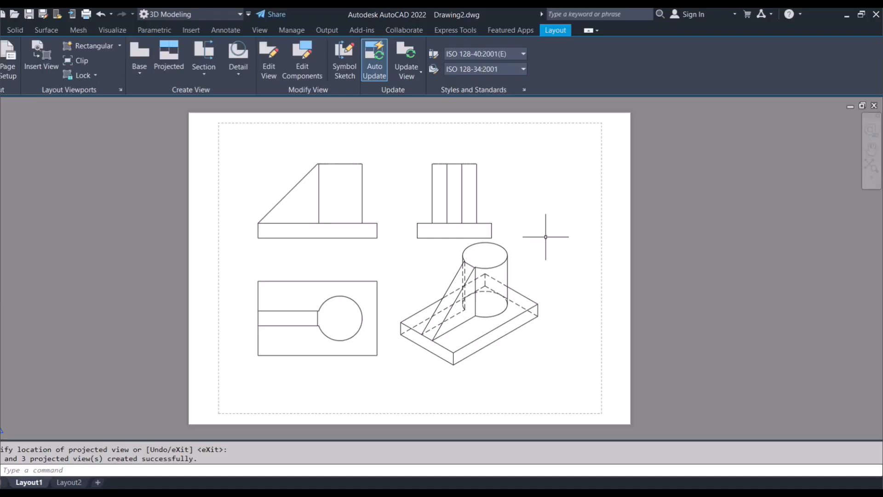
- Set the isometric drawing view's appearance to Shaded with visible lines
double_click(503, 263)
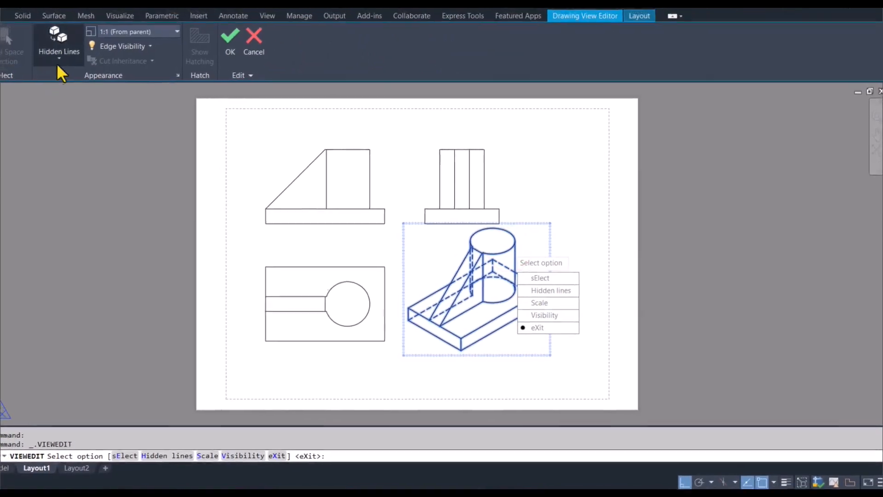
left_click(81, 73)
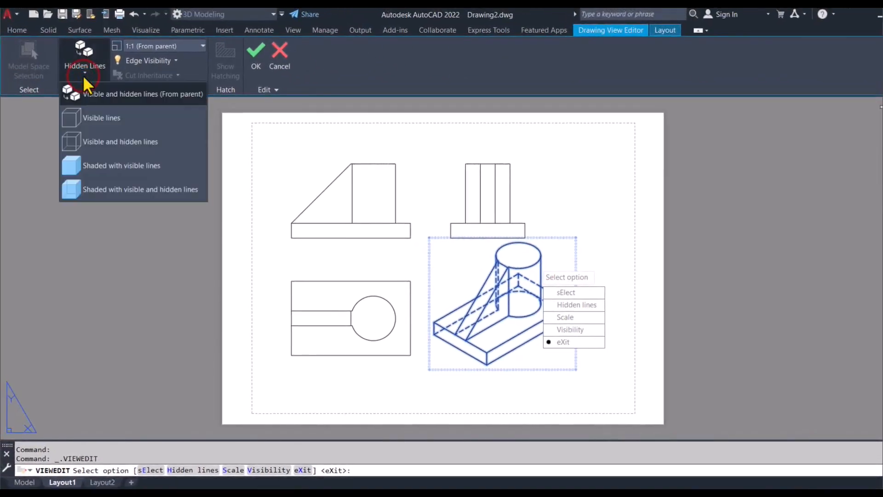
left_click(121, 161)
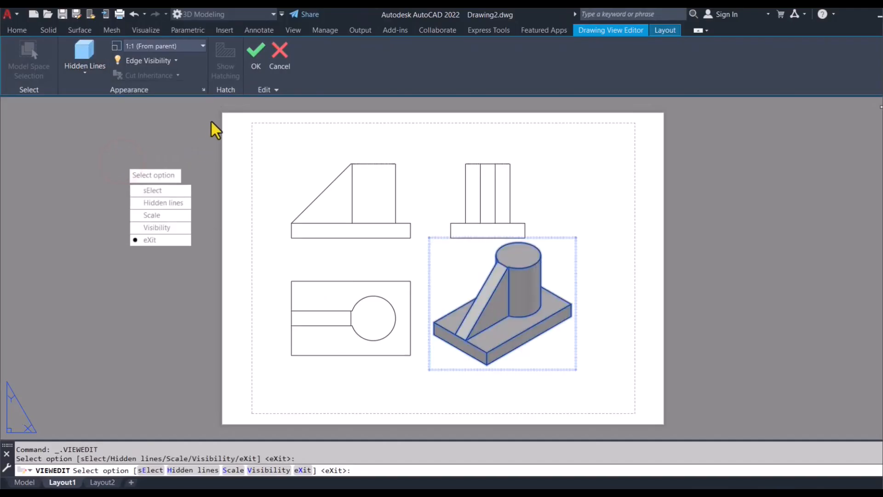
left_click(252, 64)
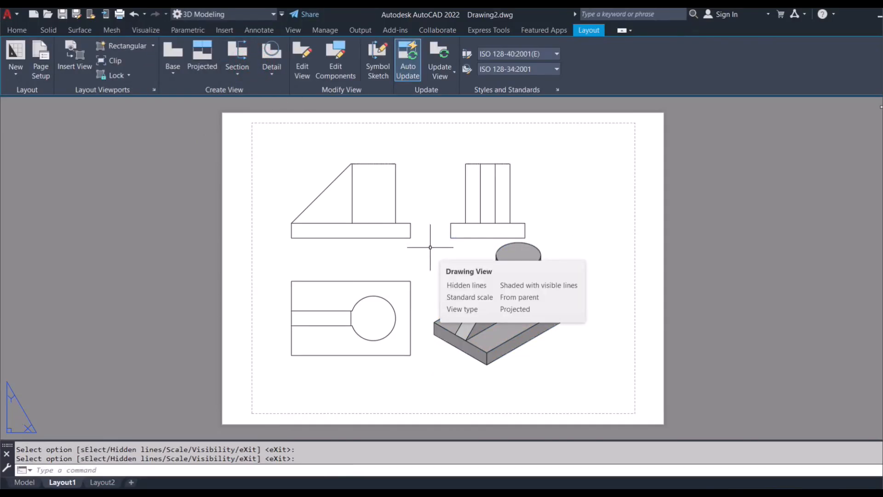
- Delete the projected side view from the layout
left_click(457, 210)
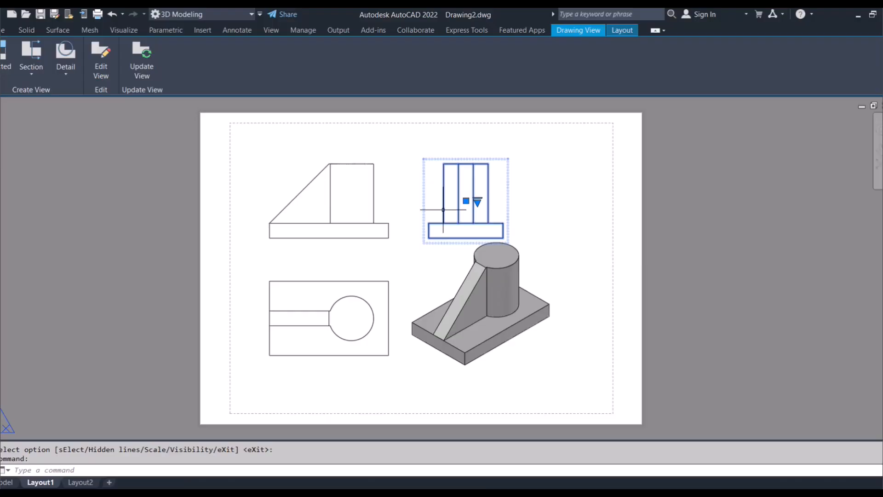
key("Delete")
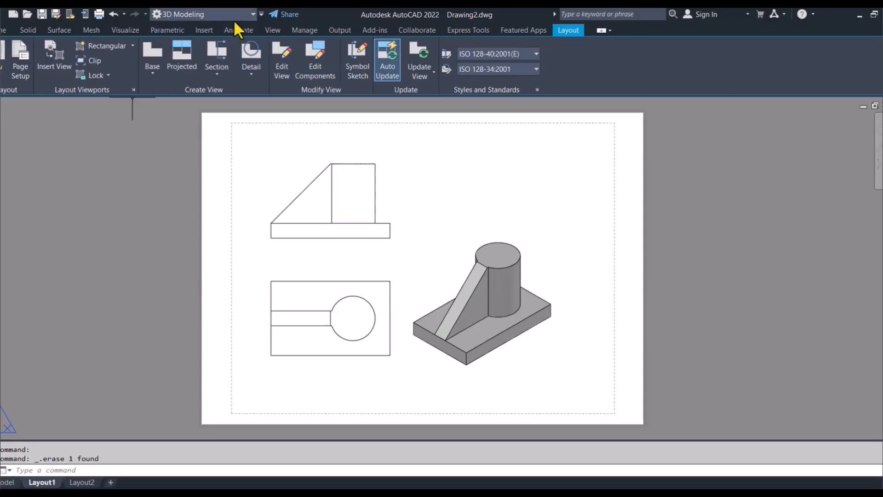
- Make ISO-25 the current dimension style
left_click(253, 29)
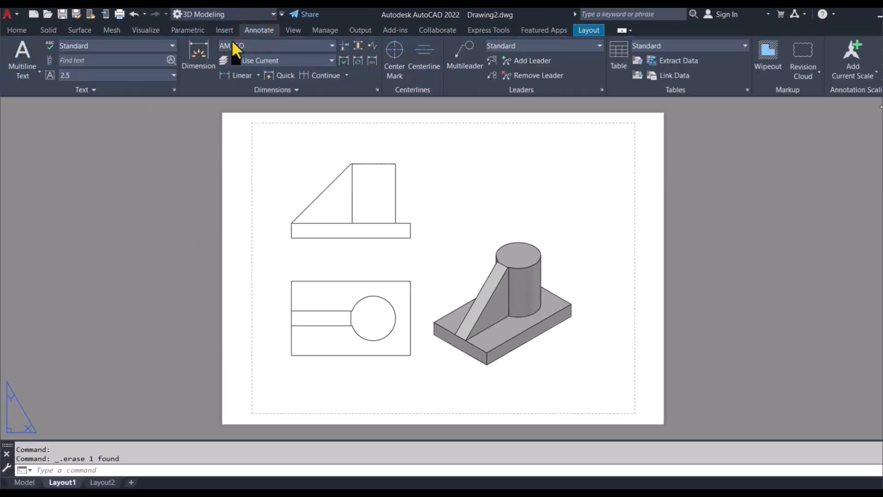
left_click(256, 45)
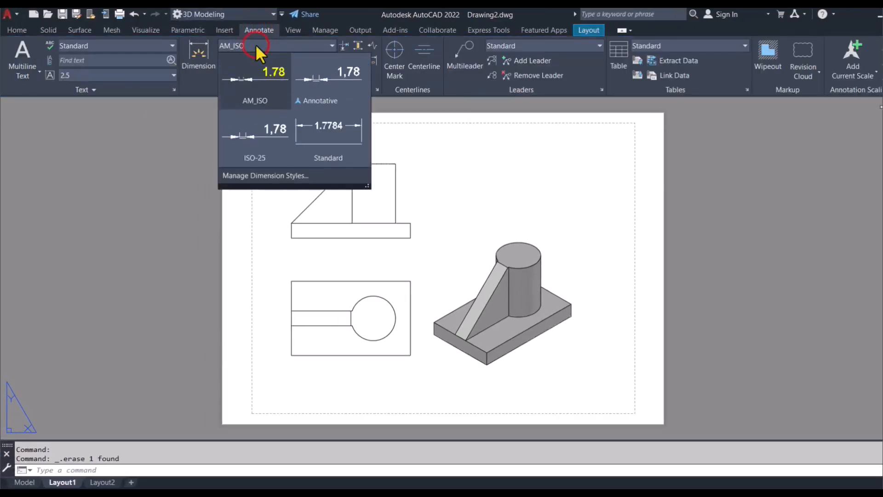
left_click(266, 152)
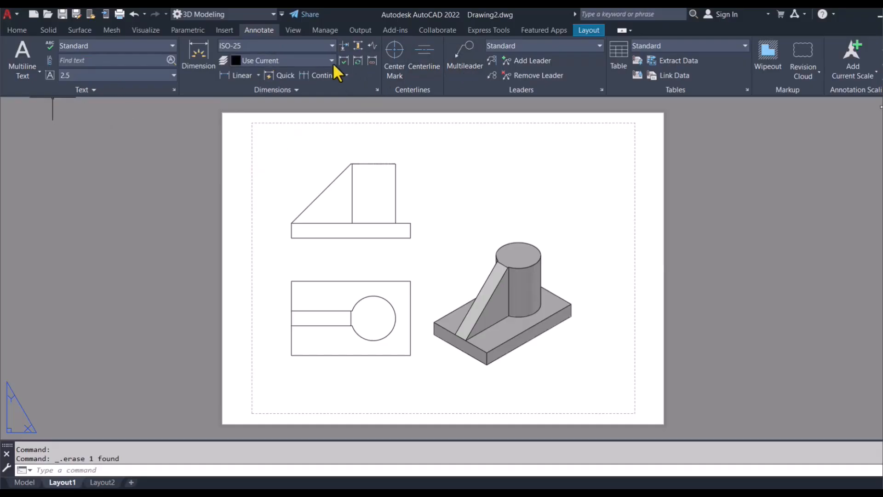
- Dimension the base plate's thickness beside the front view's right end and continue the dimension chain up to the cylinder's top
left_click(201, 52)
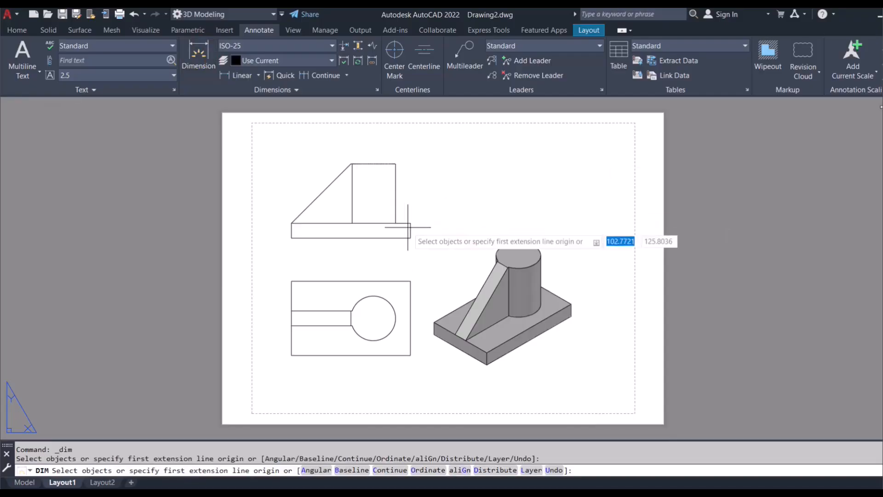
scroll(408, 230, "up", 2)
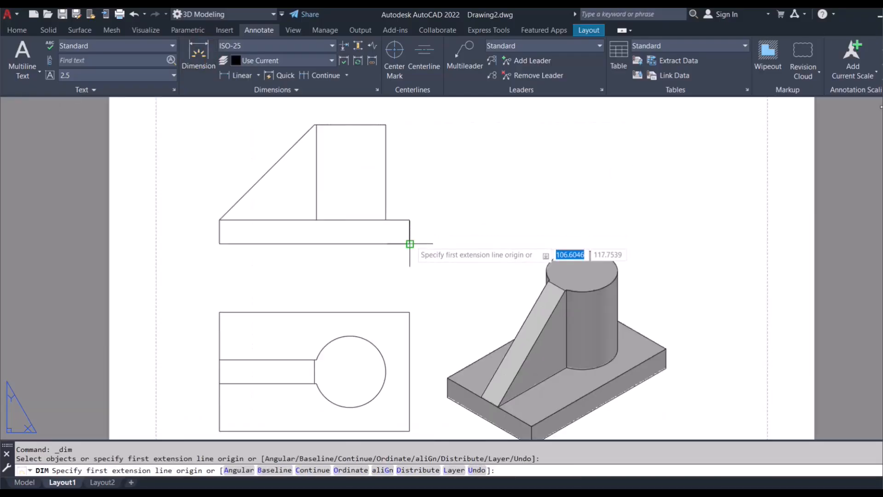
left_click(410, 243)
left_click(410, 221)
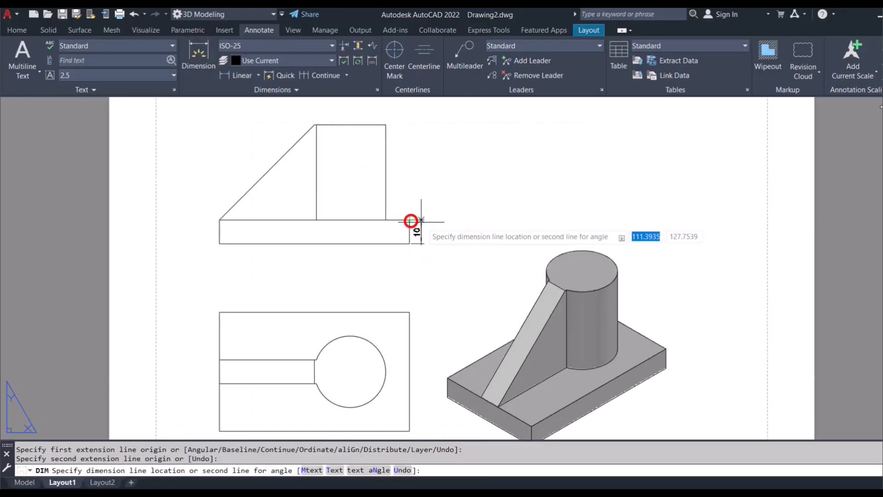
left_click(427, 227)
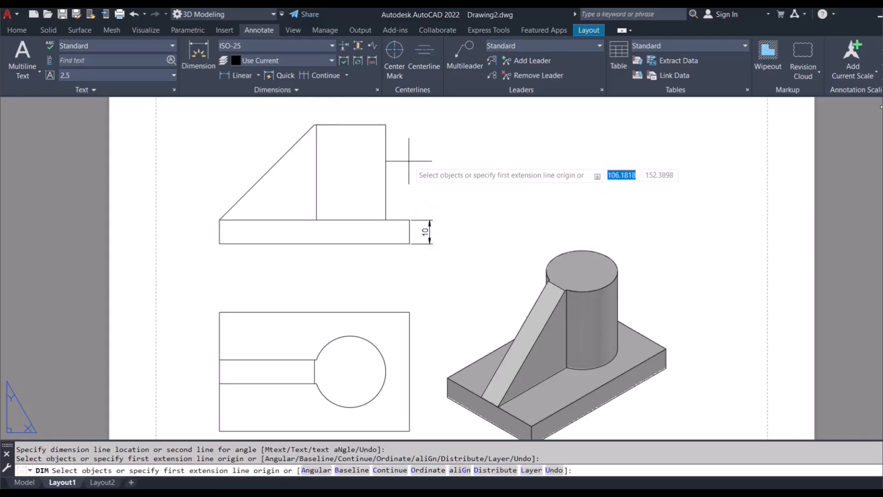
left_click(325, 76)
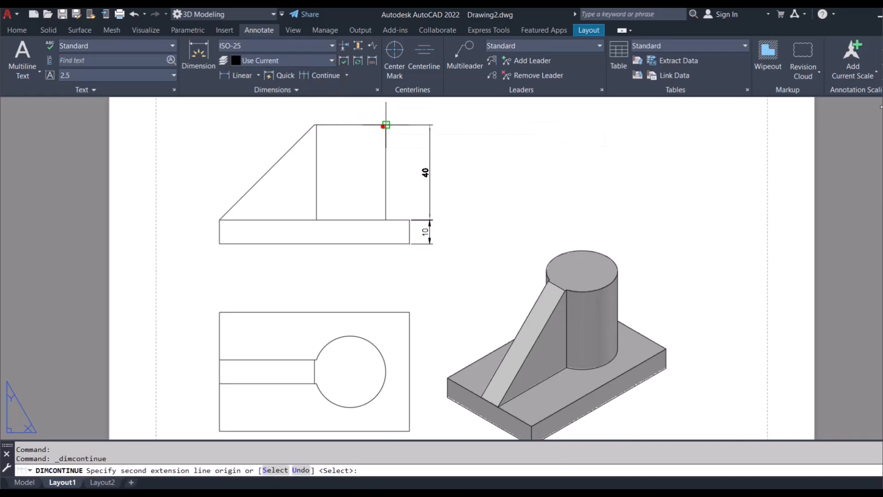
left_click(386, 125)
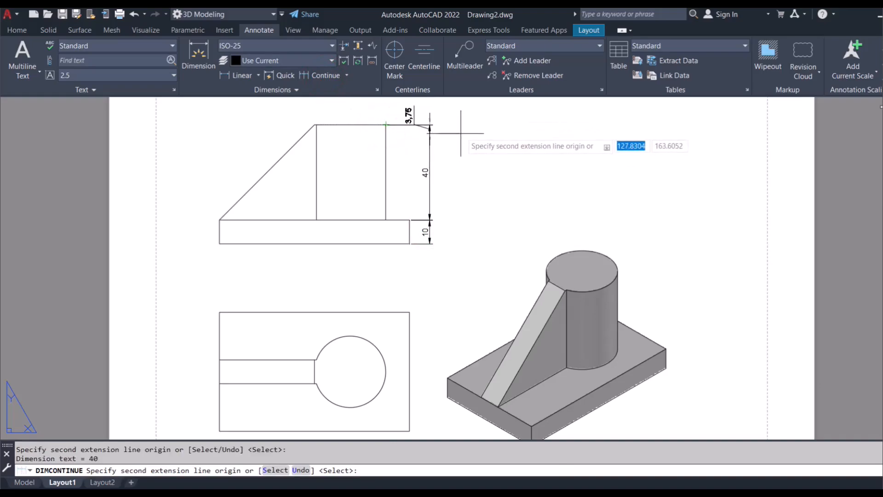
key("Return")
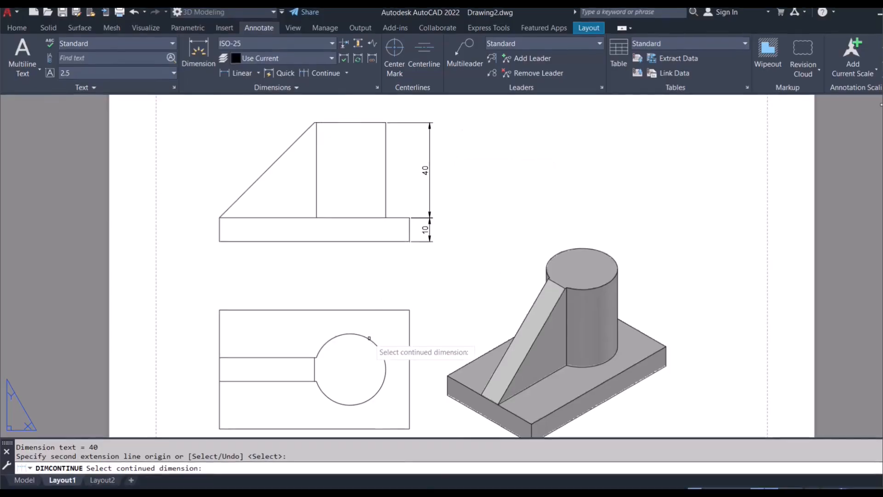
left_click(369, 325)
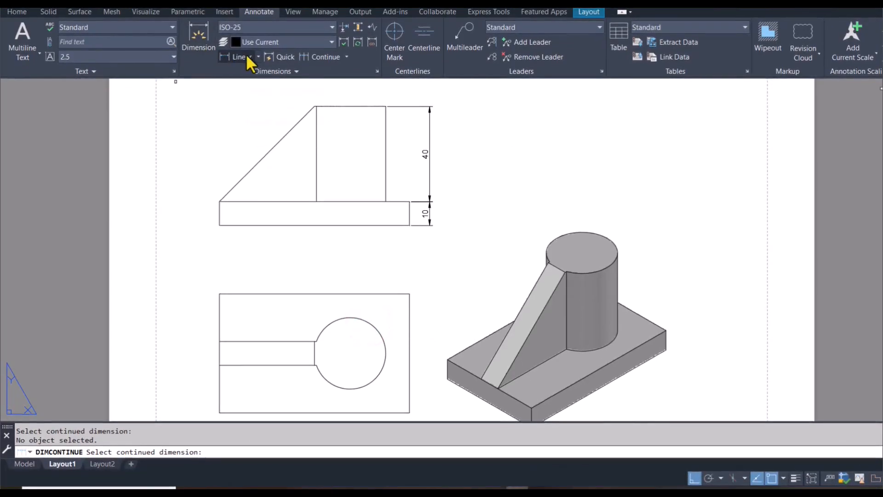
left_click(198, 33)
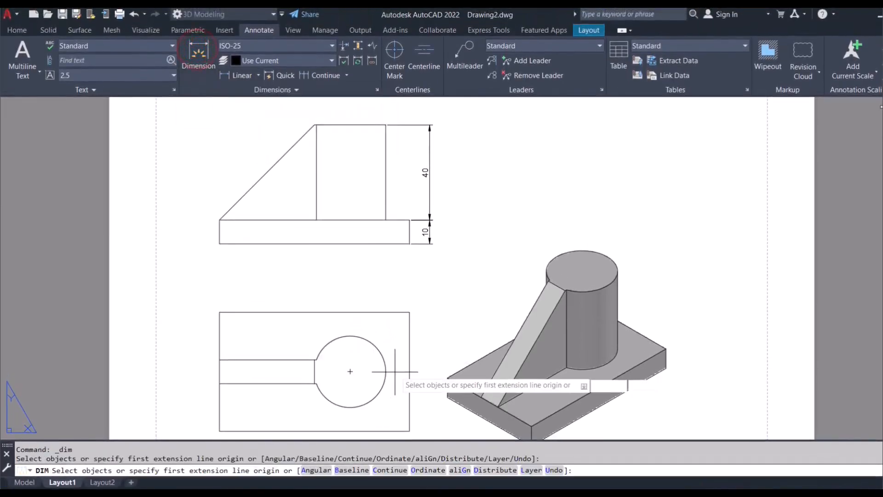
left_click(370, 326)
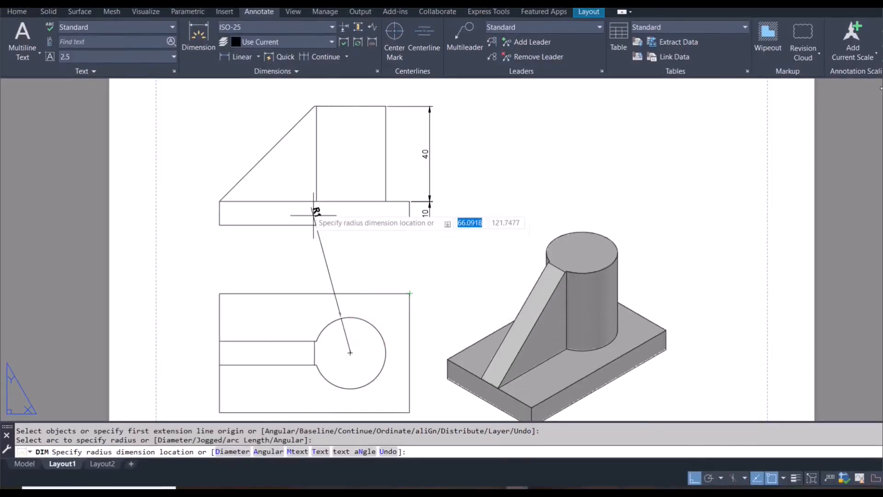
left_click(258, 59)
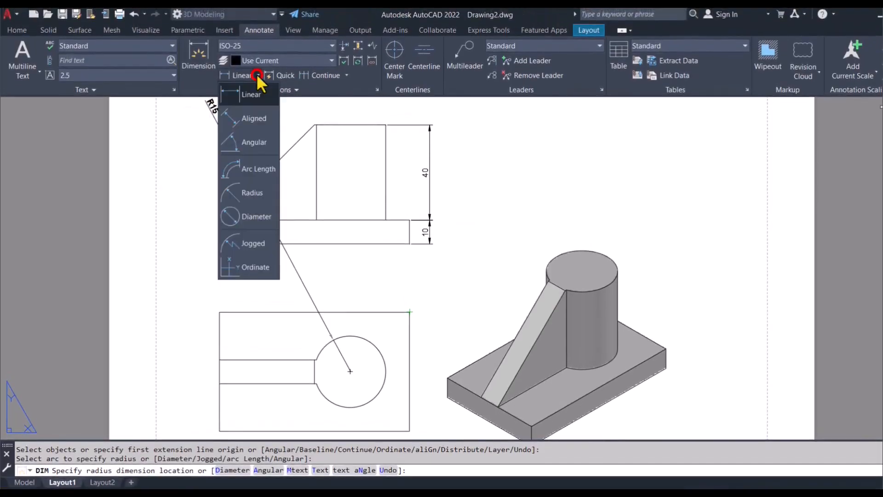
left_click(259, 190)
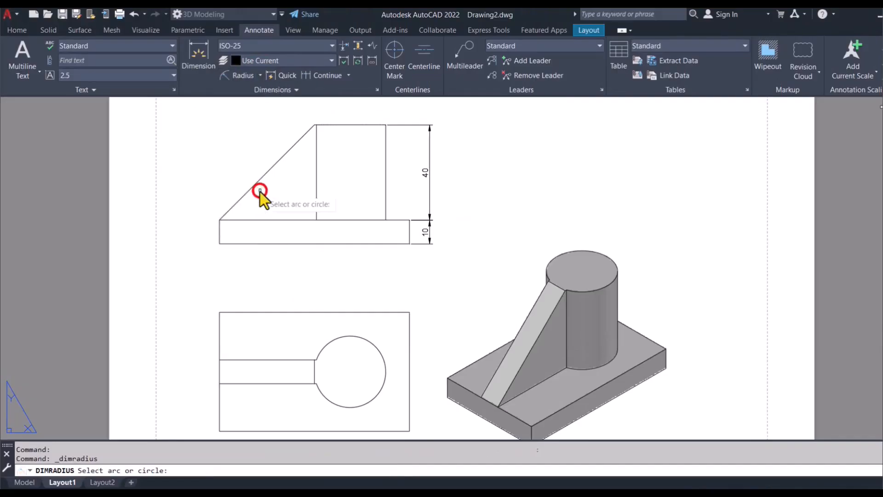
- Add a diameter dimension to the cylinder's circle in the top view, with its text outside the circle's upper-right edge
left_click(260, 75)
left_click(259, 219)
left_click(379, 353)
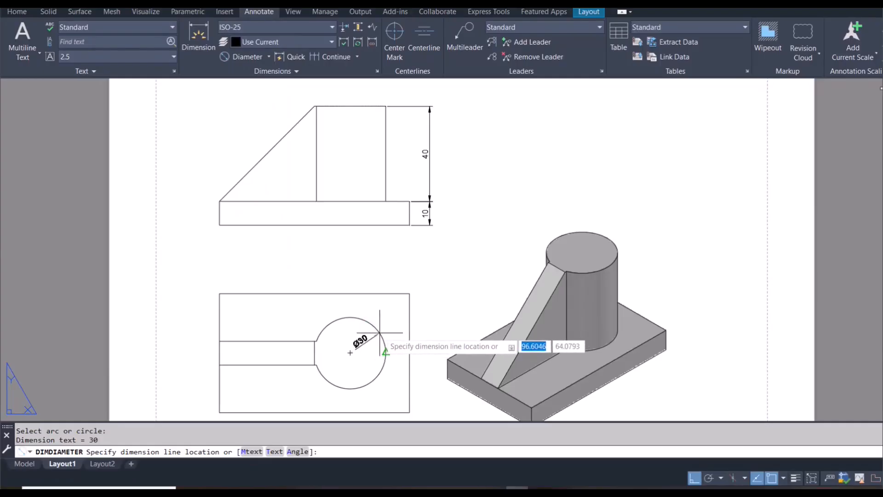
left_click(385, 323)
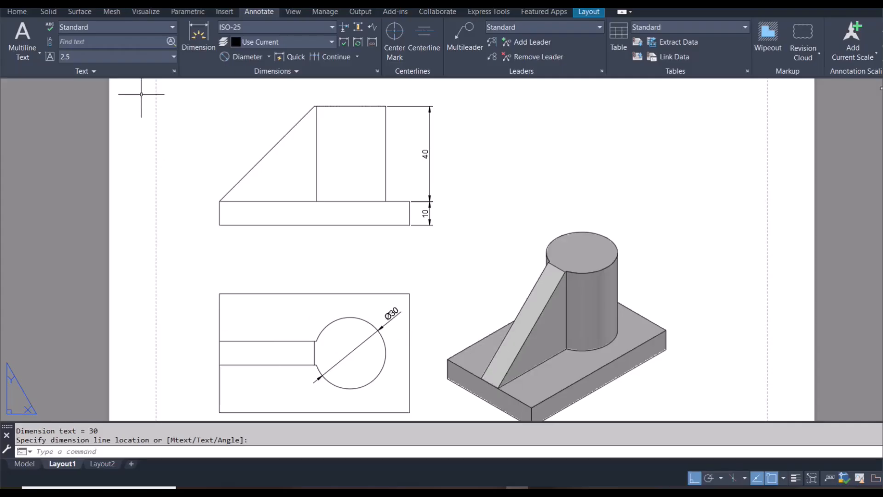
- In the top view, dimension the rib's width beyond its left end and the base plate's width beyond its right edge
left_click(199, 38)
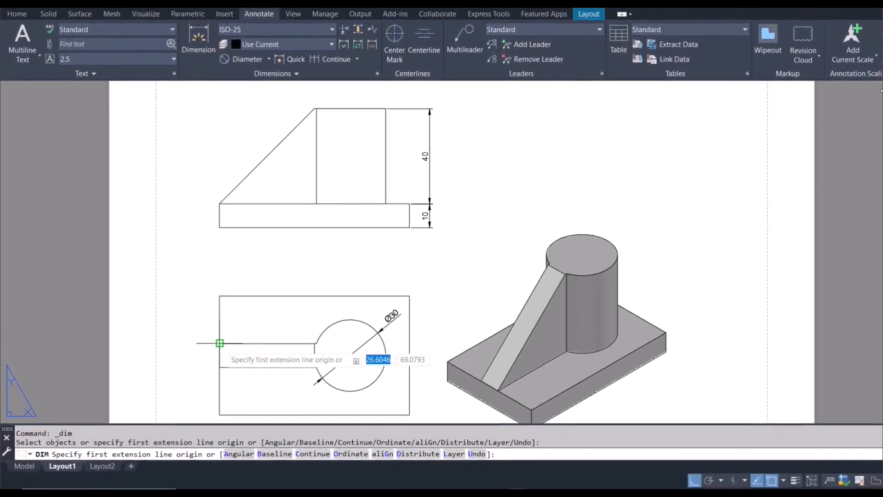
left_click(220, 362)
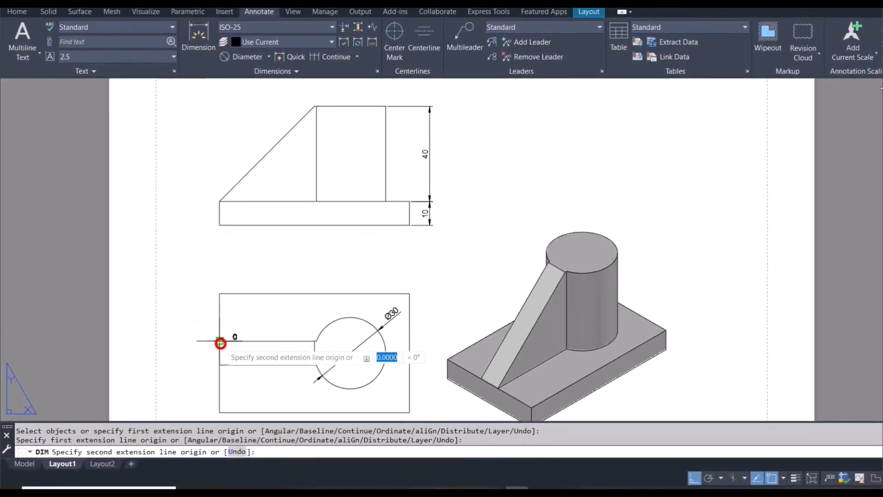
left_click(220, 364)
left_click(206, 357)
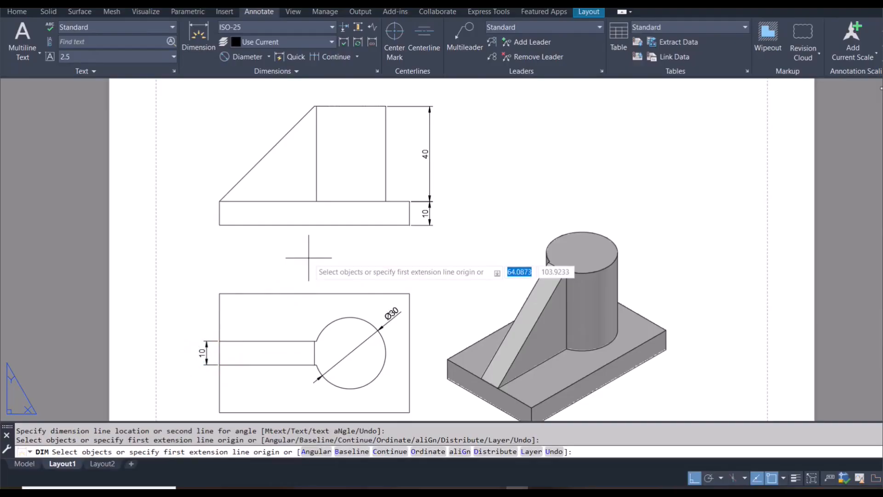
left_click(410, 296)
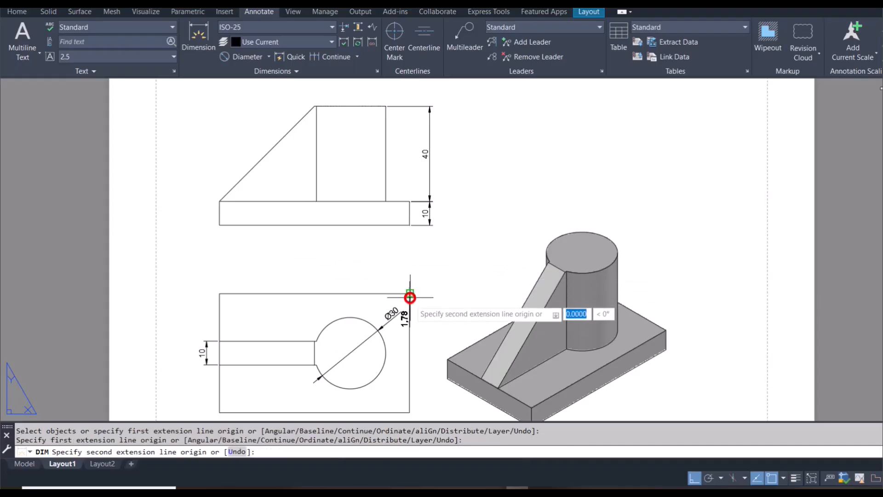
left_click(410, 412)
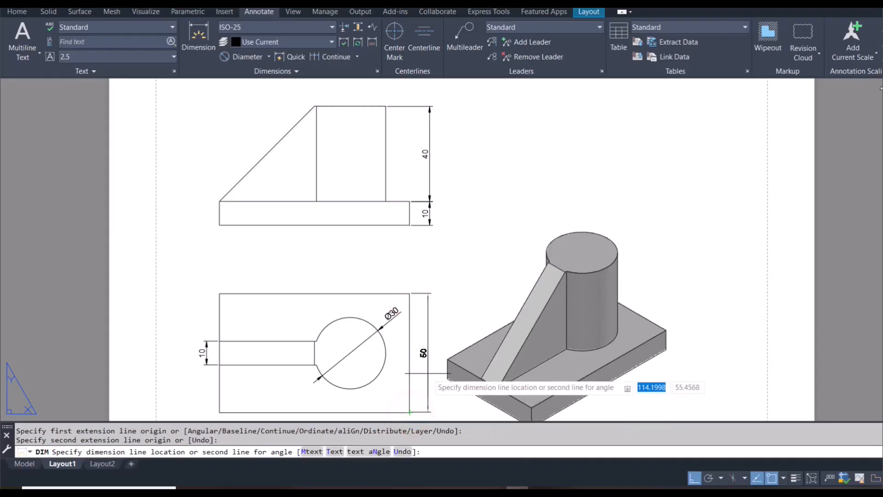
left_click(428, 373)
key("Escape")
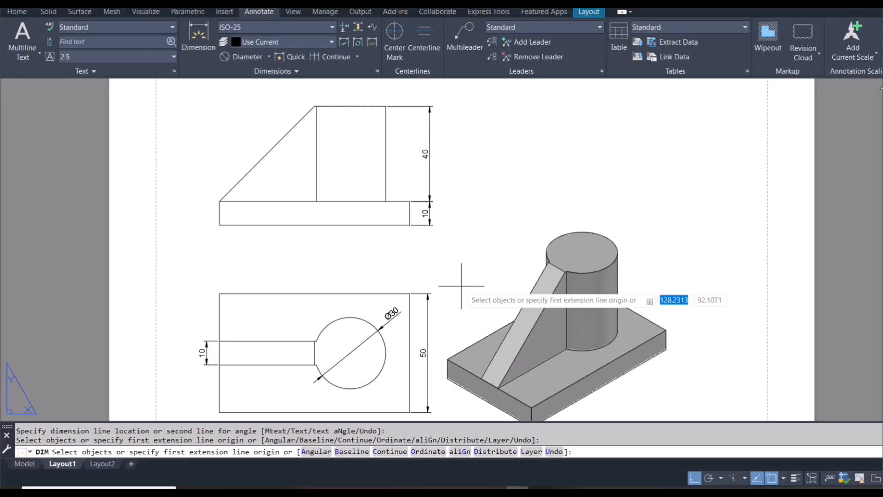
- Dimension the base plate's length between its lower corners, placing the dimension below the top view
scroll(461, 285, "down", 2)
scroll(401, 376, "up", 2)
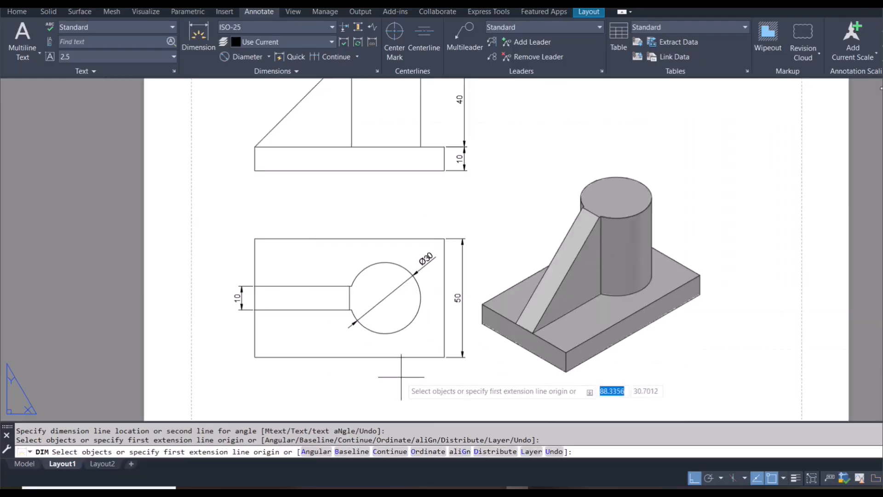
left_click(255, 357)
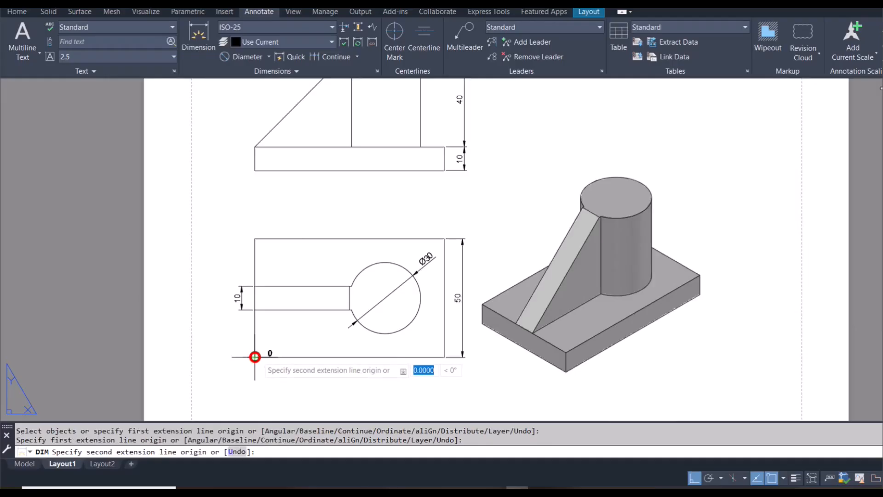
left_click(444, 357)
left_click(411, 380)
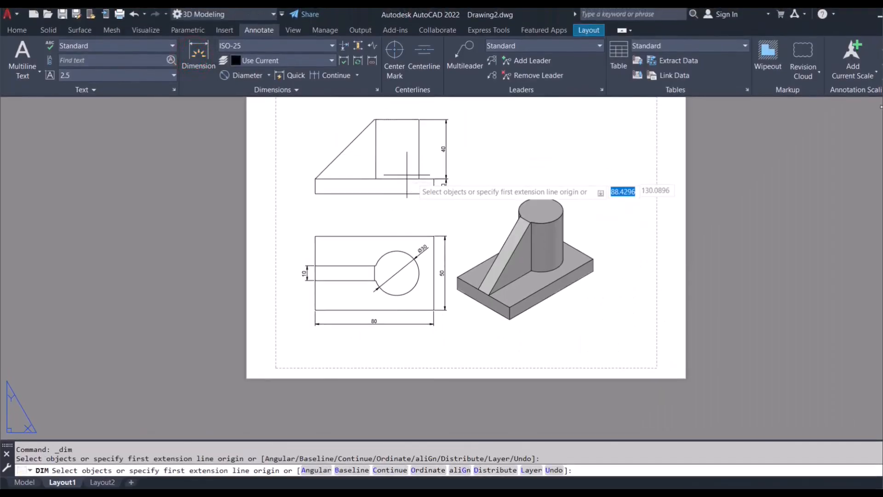
key("Return")
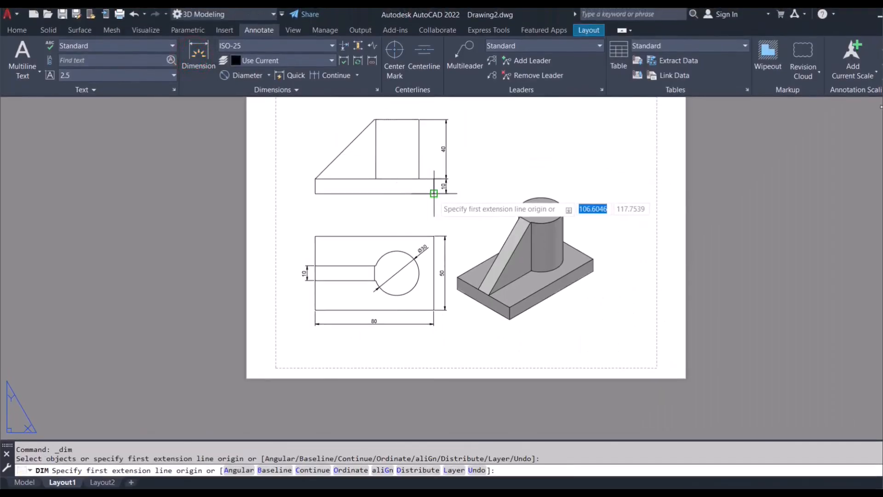
- Dimension the horizontal distance from the plate's lower-right corner to the cylinder's rib side, placing it below the front view
left_click(434, 193)
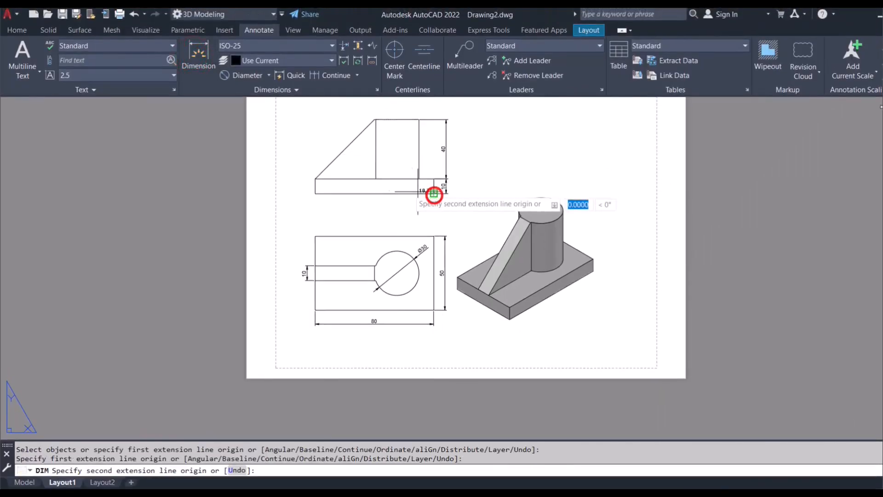
left_click(375, 194)
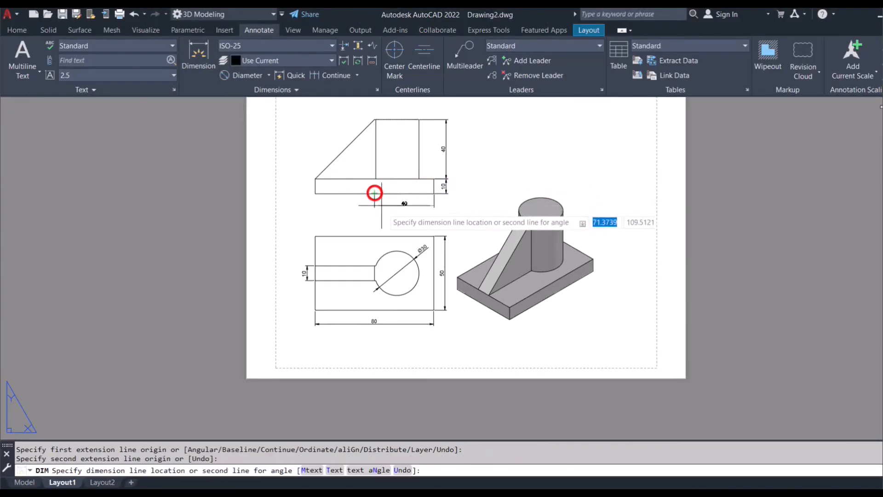
left_click(408, 209)
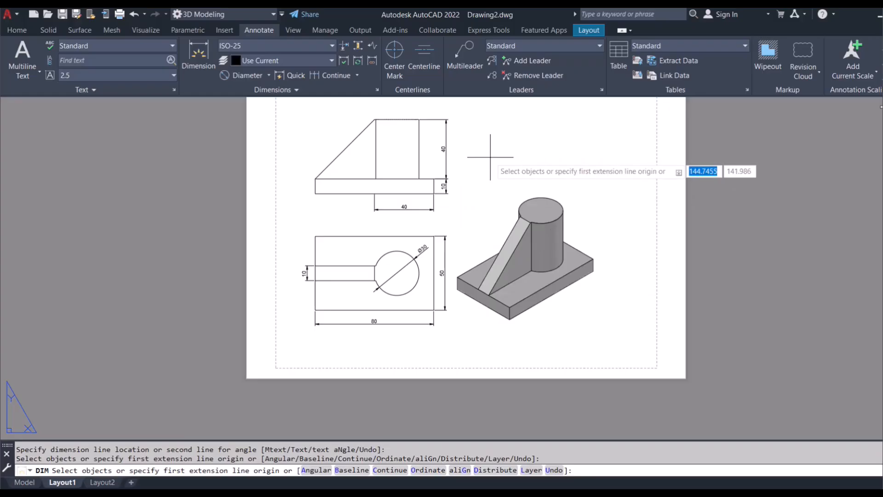
key("Escape")
- Move the isometric view up and to the right on the sheet, clear of the top view's dimensions
type("Z")
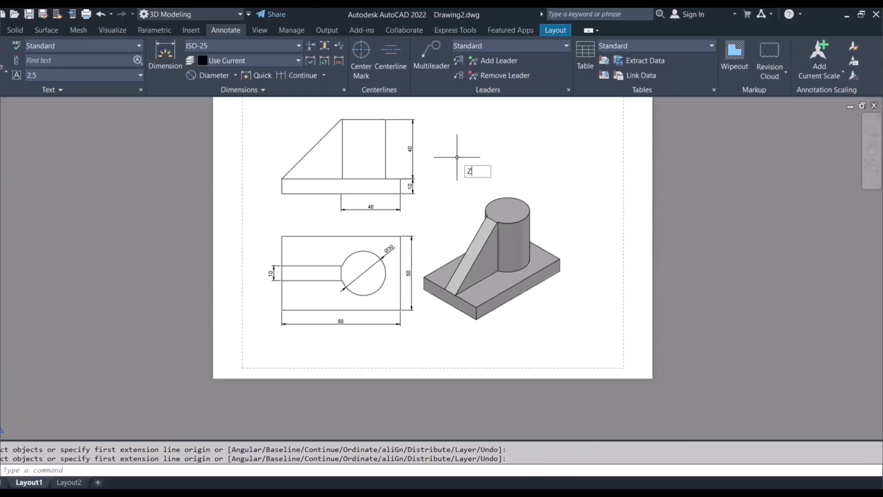
key("Return")
type("A")
key("Return")
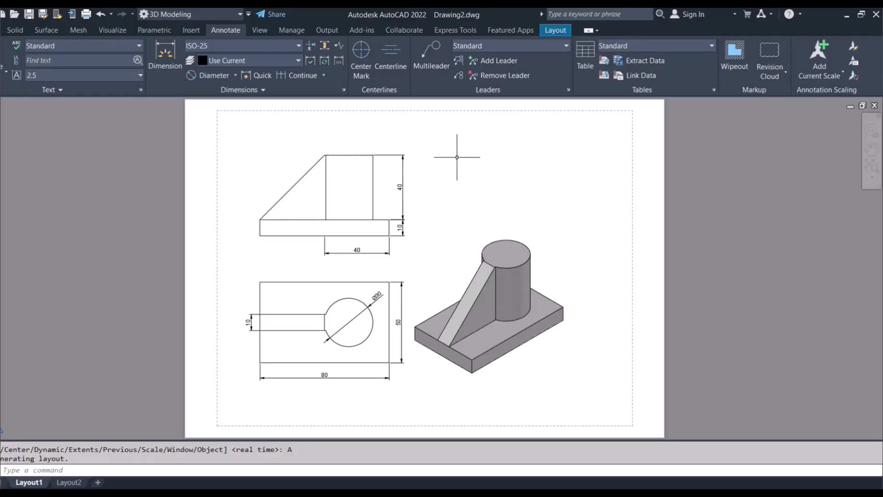
left_click(496, 290)
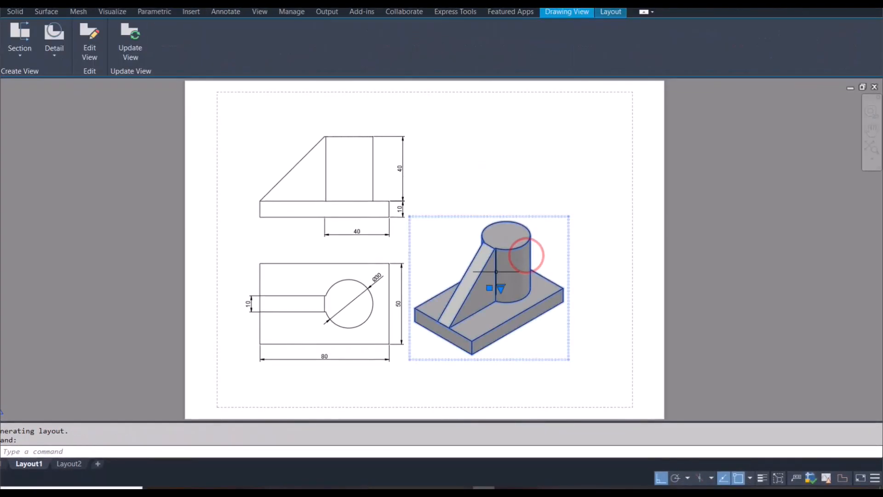
left_click(490, 287)
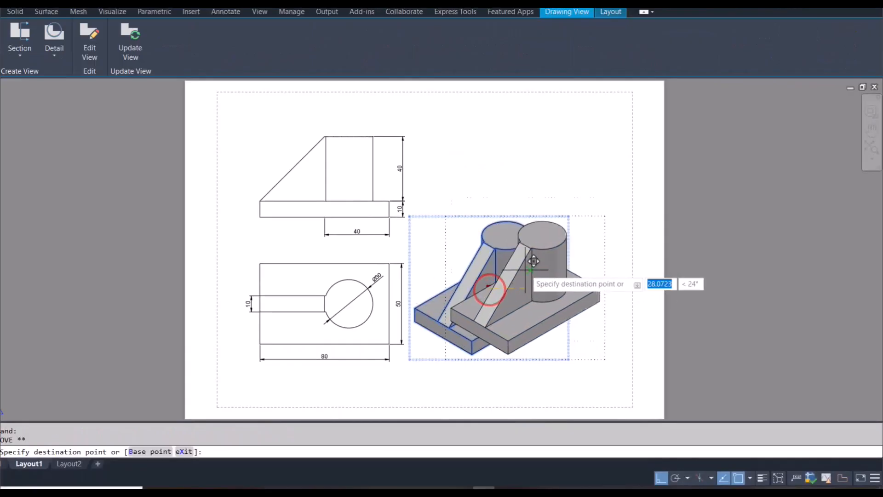
left_click(531, 270)
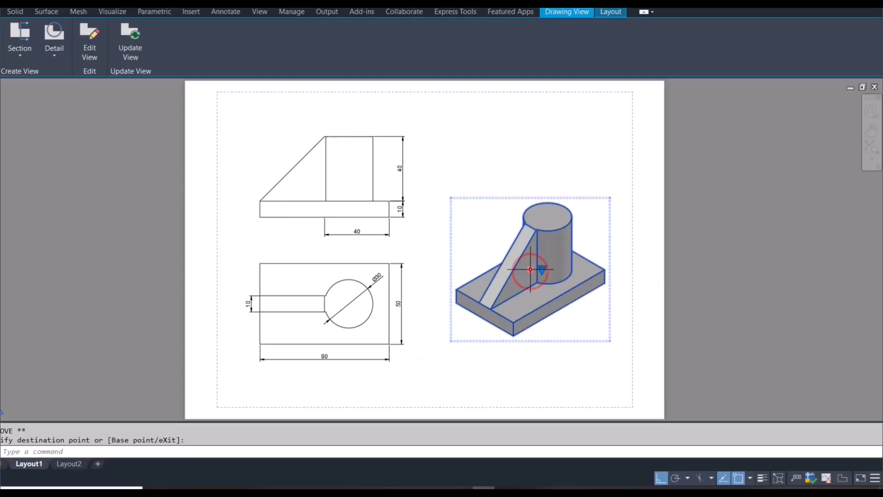
key("Escape")
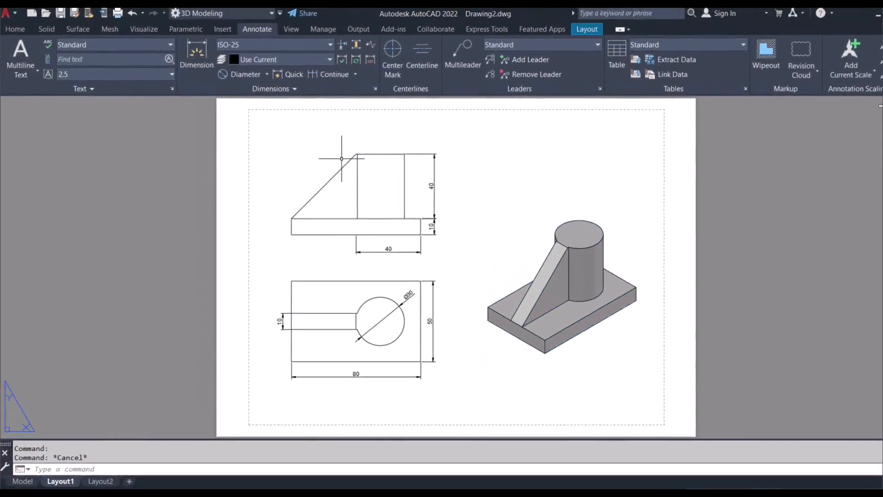
- Modify the ISO-25 dimension style so that its text alignment is Horizontal
left_click(332, 45)
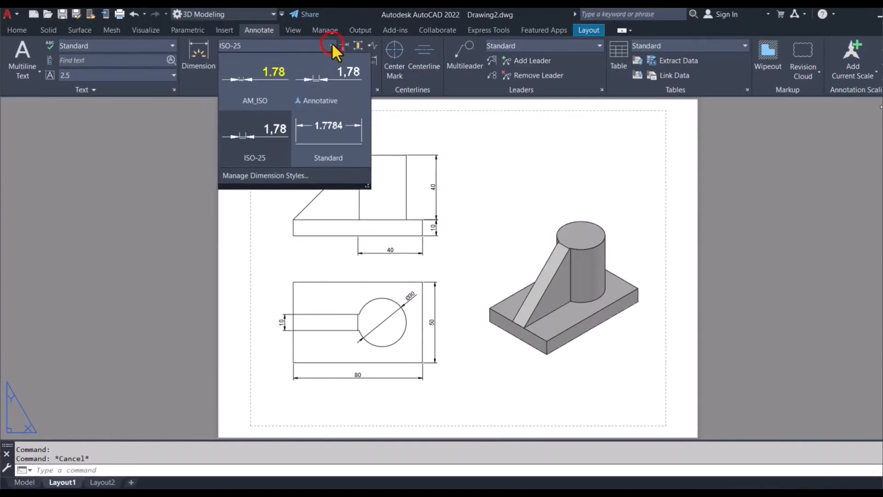
left_click(265, 177)
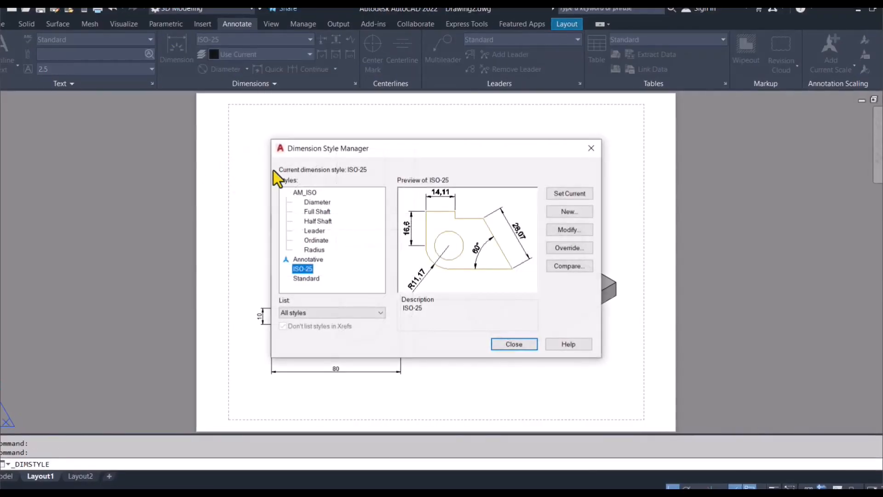
left_click(570, 230)
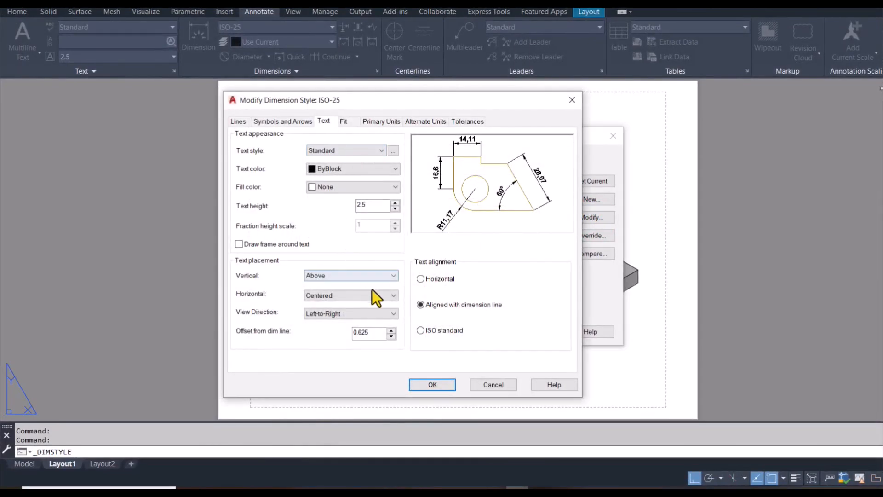
left_click(421, 278)
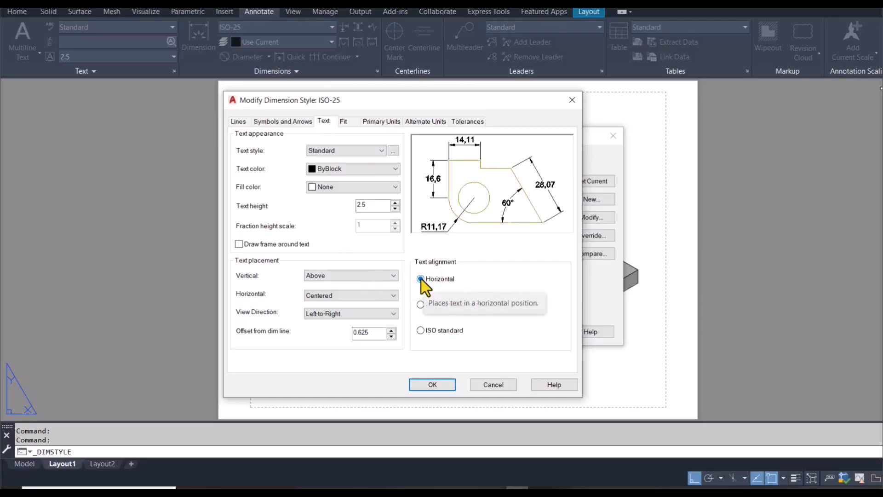
left_click(419, 304)
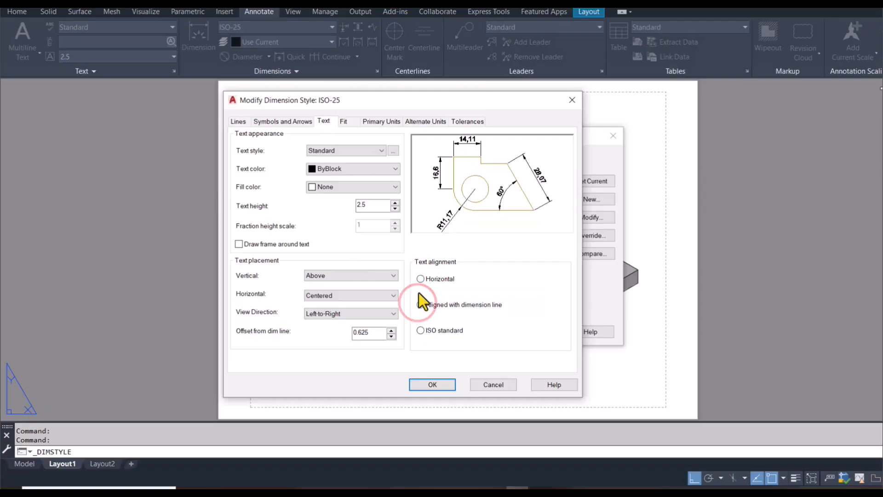
left_click(419, 278)
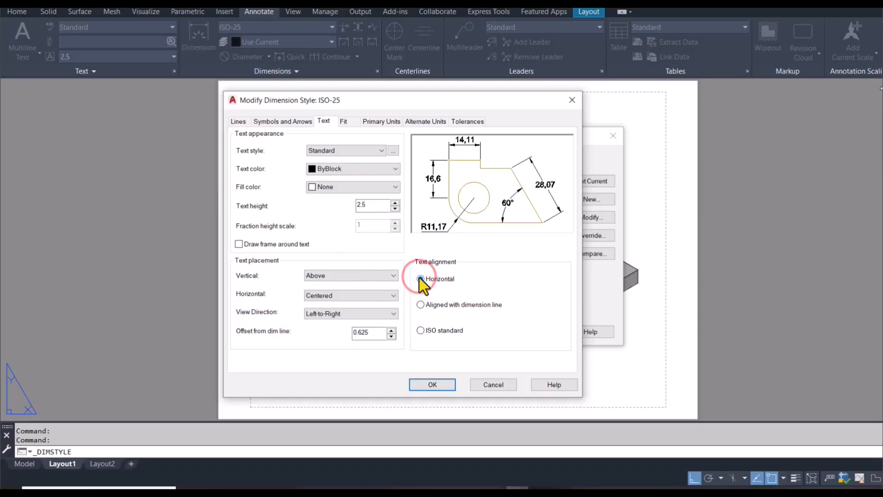
- Set the style's vertical text placement to Outside and apply the change to the drawing's dimensions
left_click(373, 274)
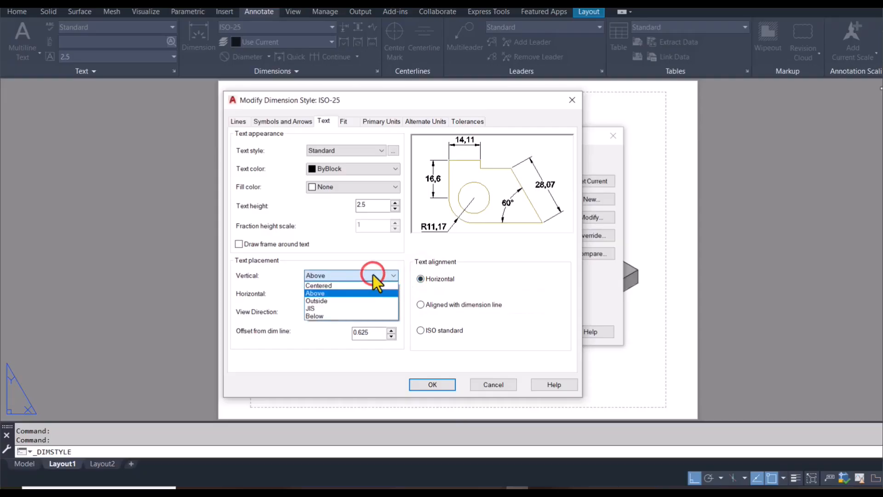
left_click(359, 300)
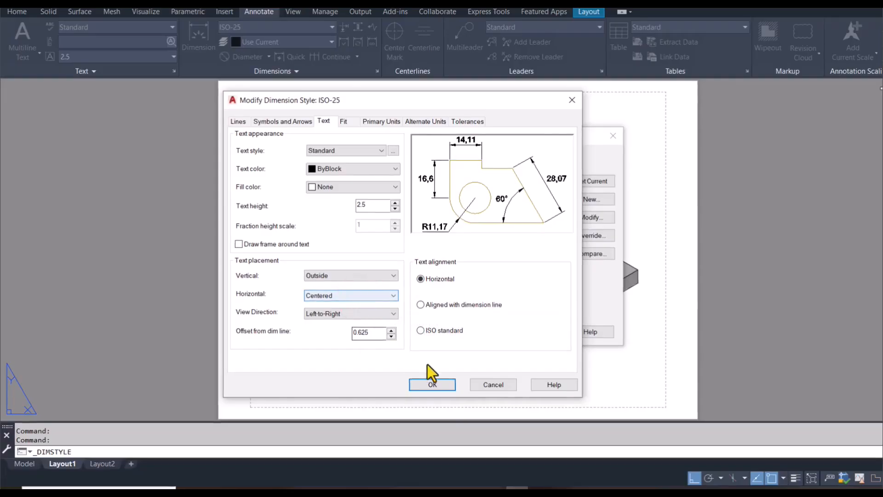
left_click(437, 385)
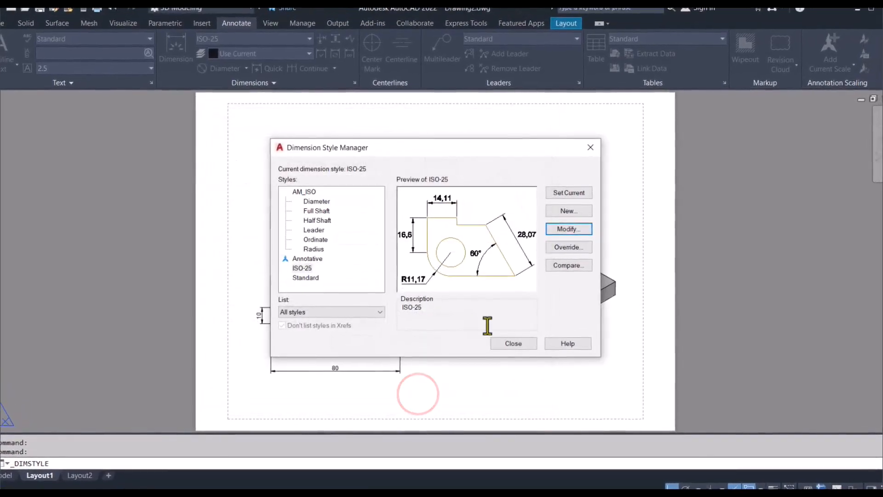
left_click(512, 345)
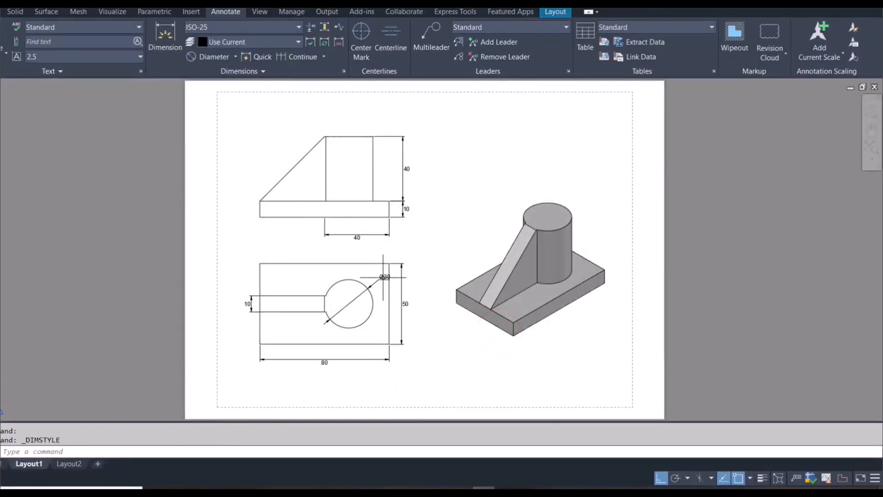
- Shift the cylinder's diameter dimension text in the top view to the left, clear of the base plate's right edge
scroll(383, 277, "up", 4)
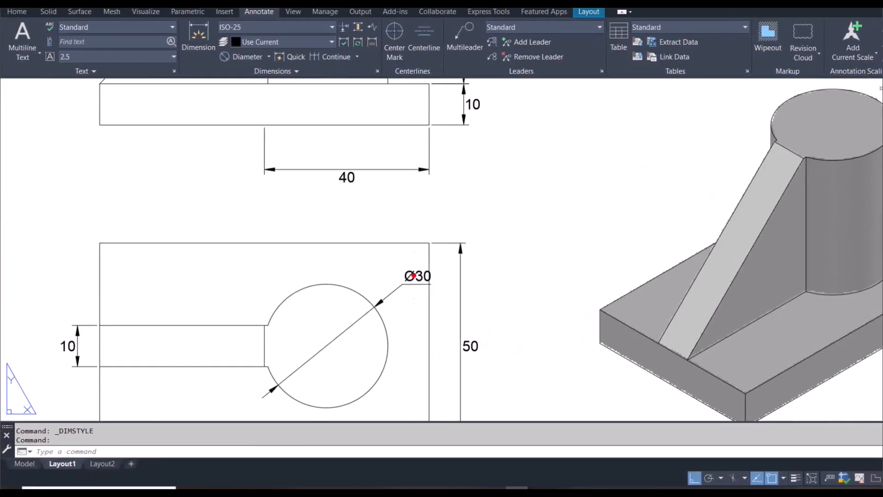
left_click(414, 275)
left_click(417, 283)
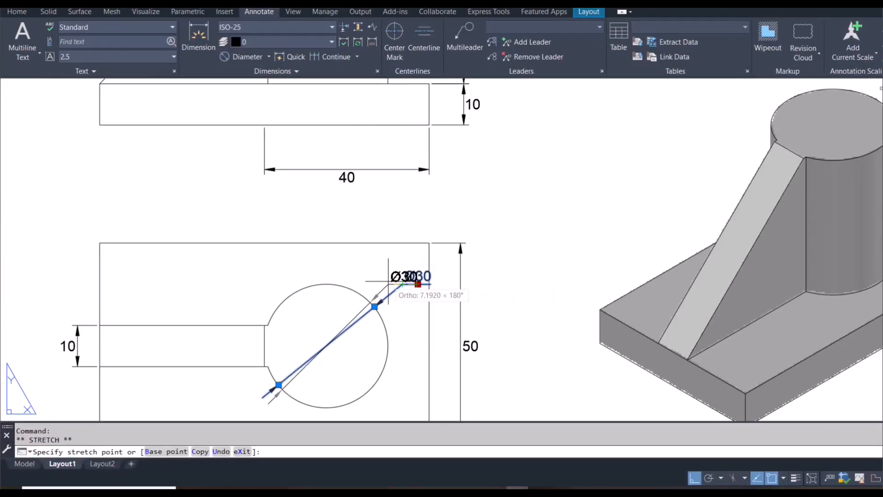
key("Escape")
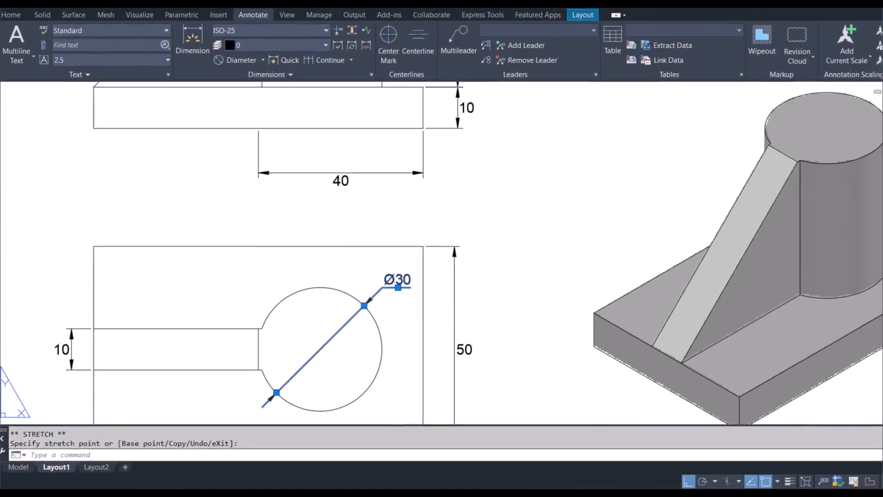